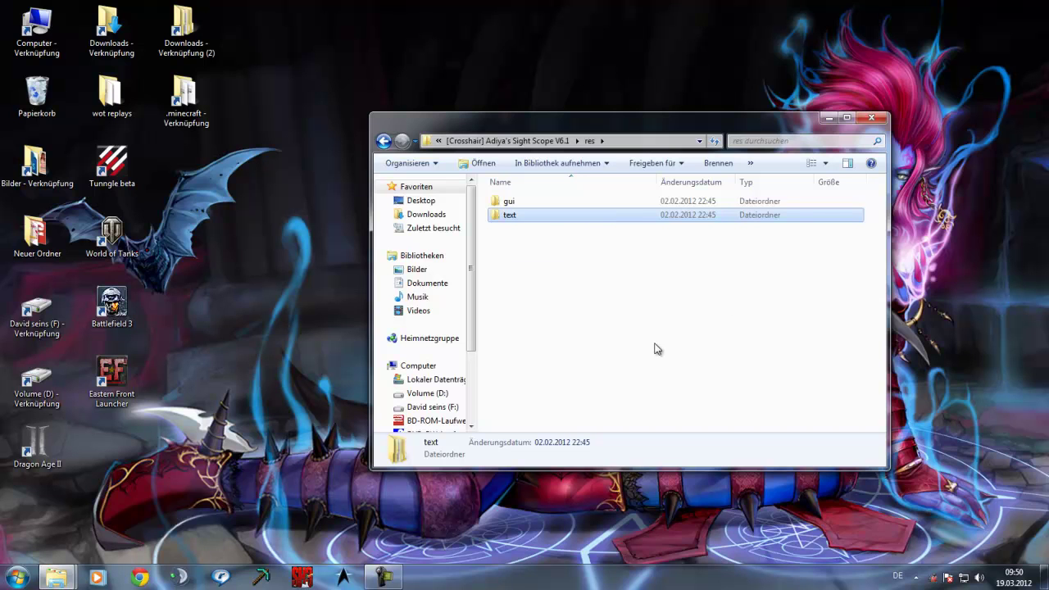
Close the folder window, search Google in Chrome for "jonesoft generic mod enabler" and open the first Generic Mod Enabler result
left_click(508, 140)
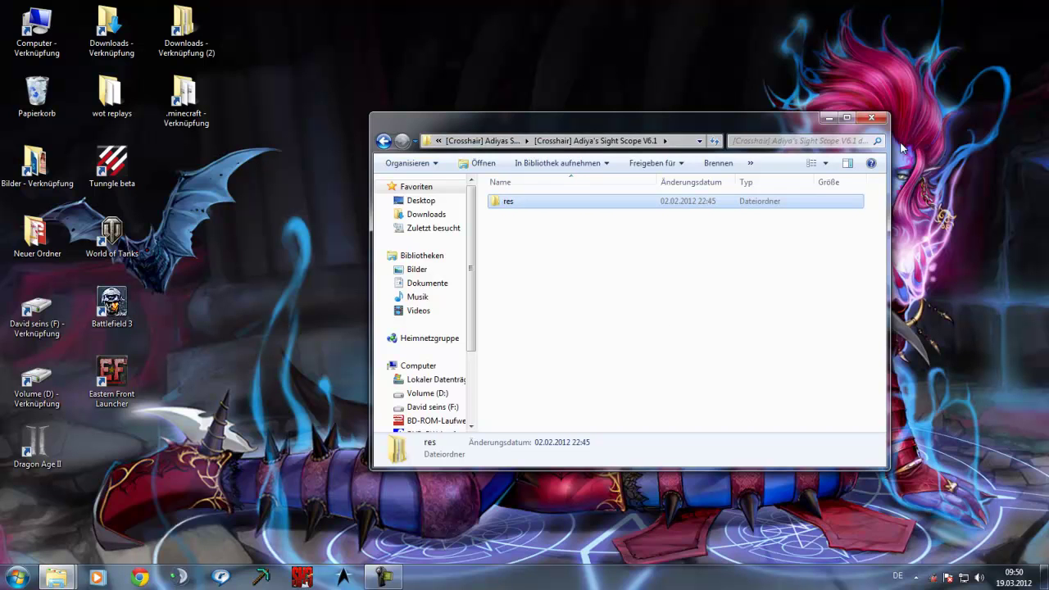
left_click(879, 114)
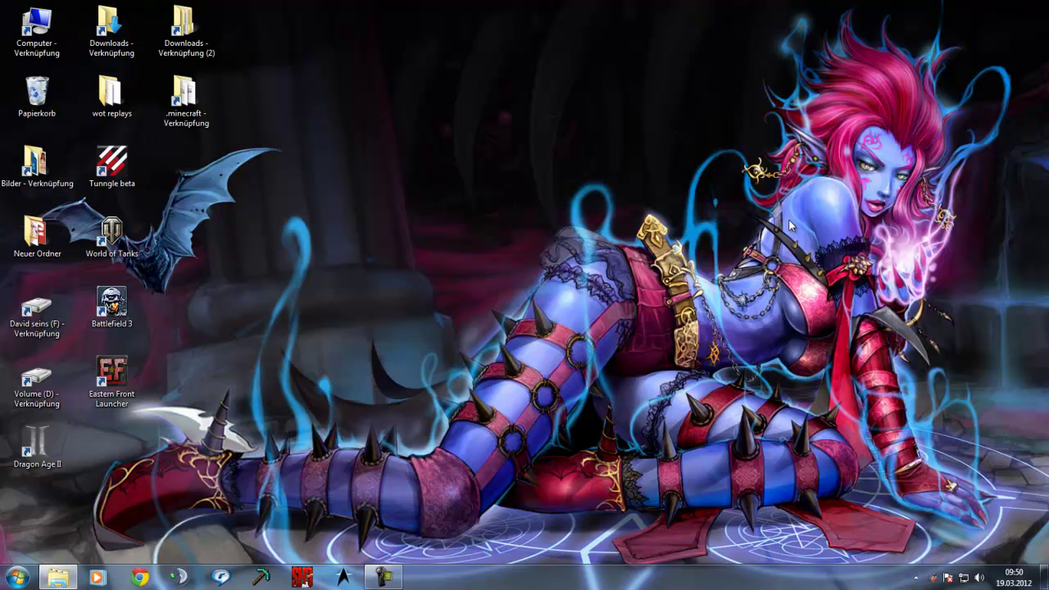
left_click(143, 579)
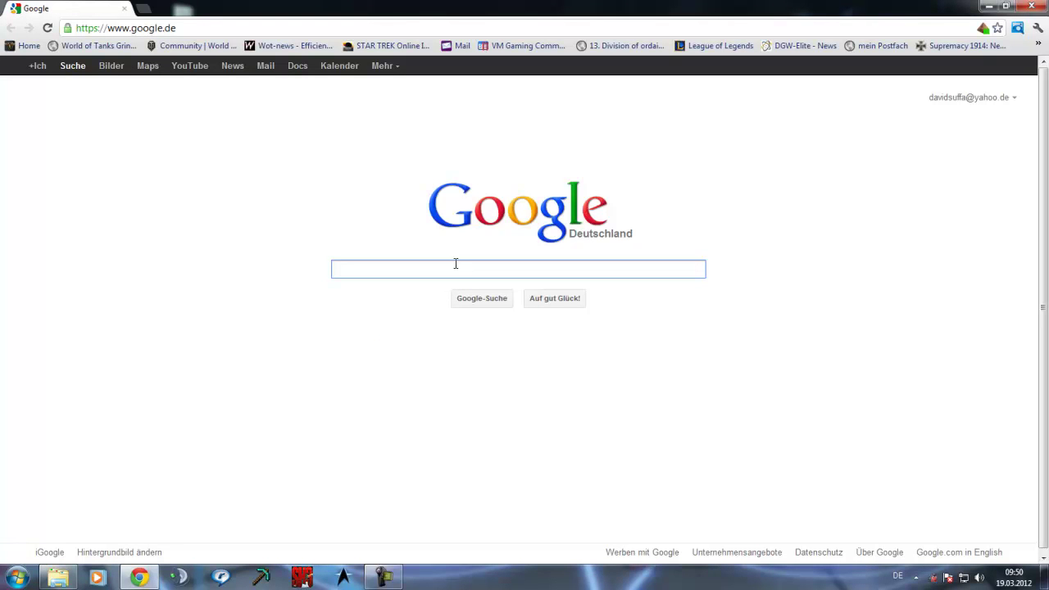
type("j")
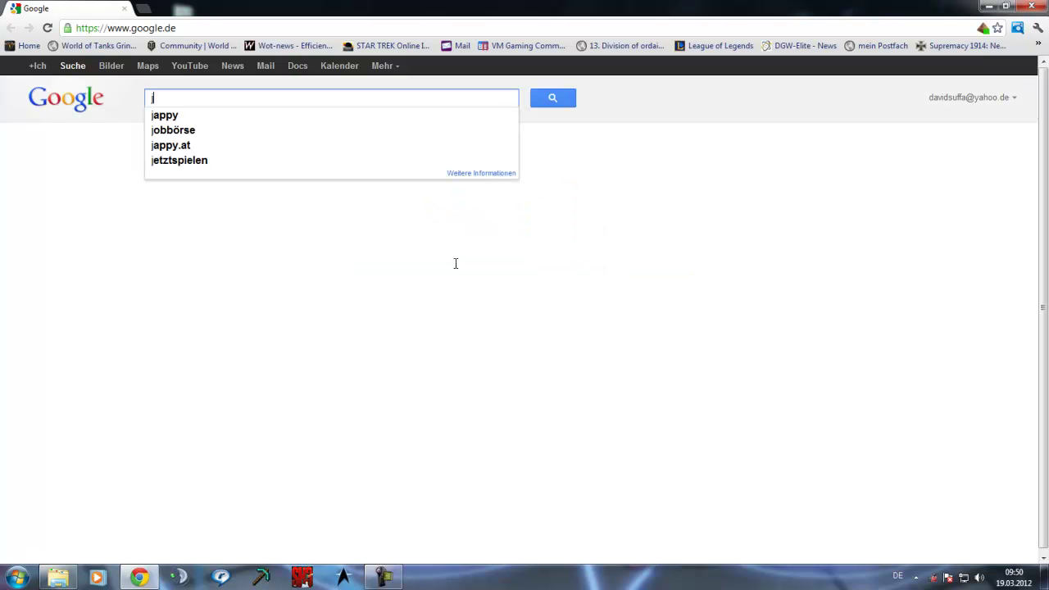
type("onesoft")
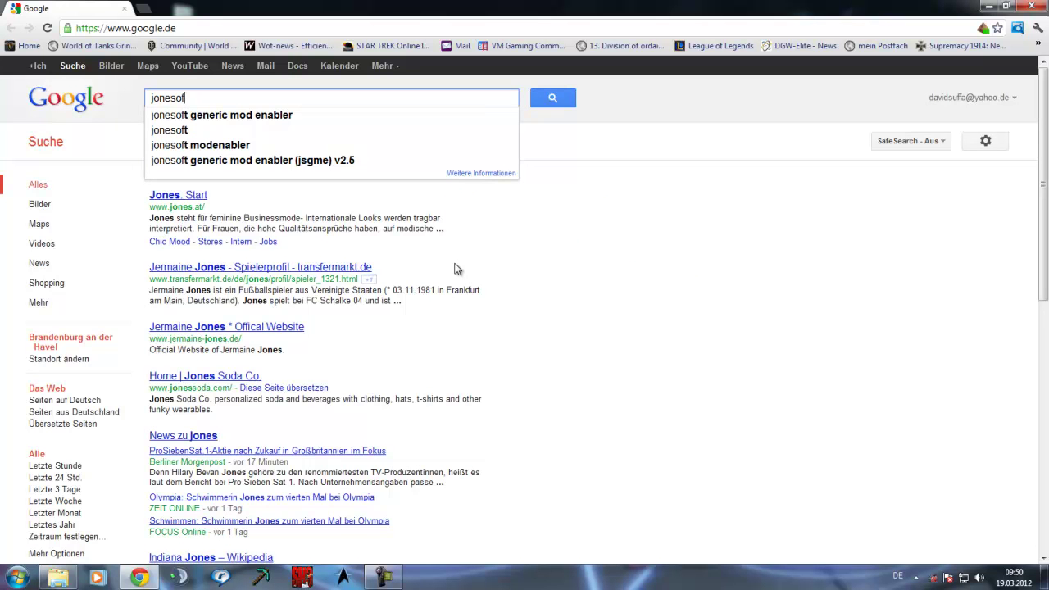
left_click(337, 119)
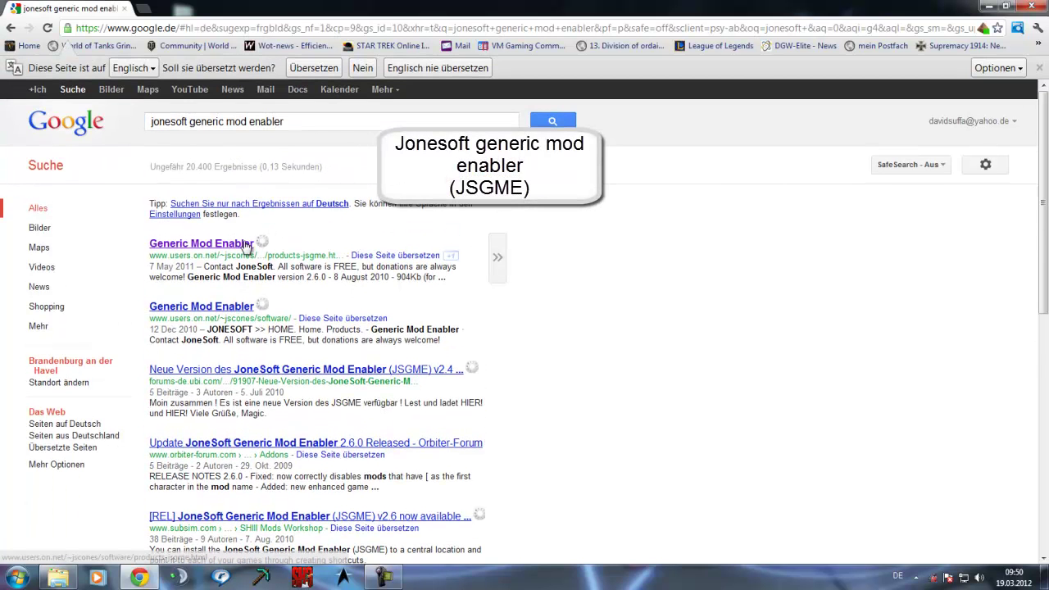
left_click(239, 242)
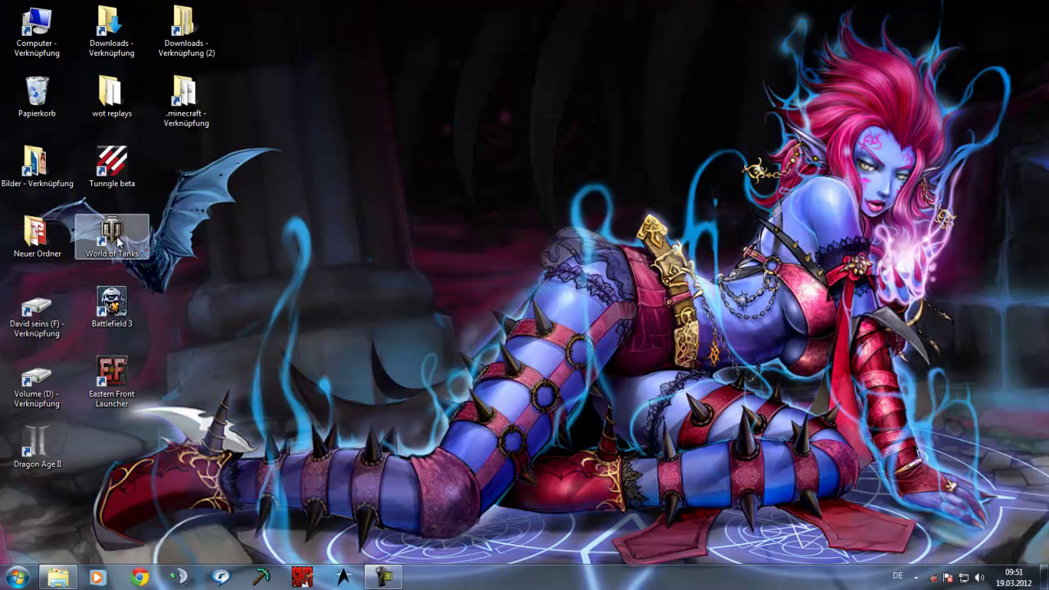
Open the installation folder behind the World of Tanks desktop shortcut in a maximised window and select JSGME.exe
right_click(121, 239)
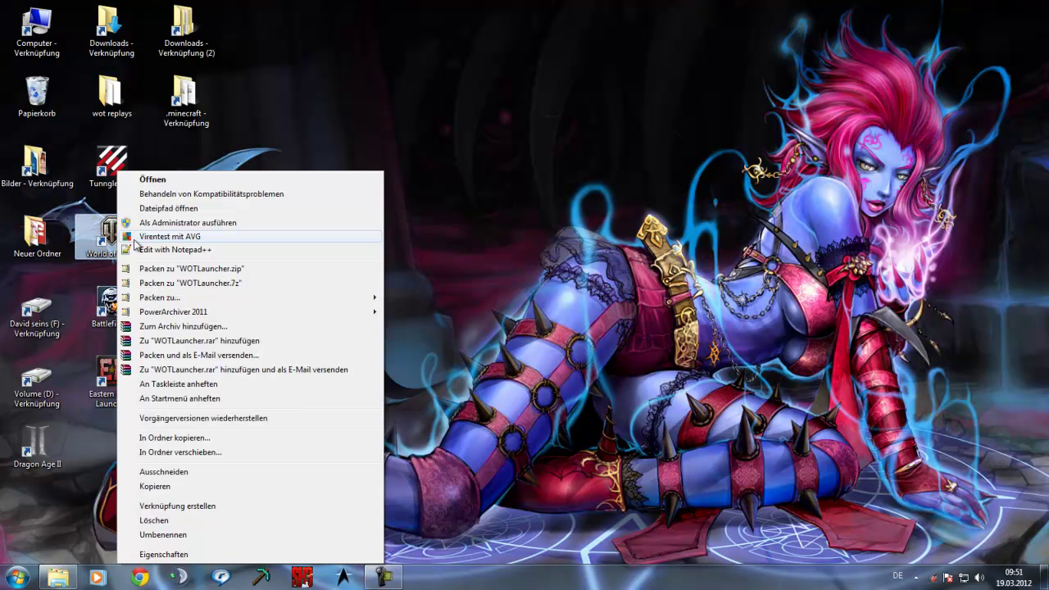
left_click(139, 211)
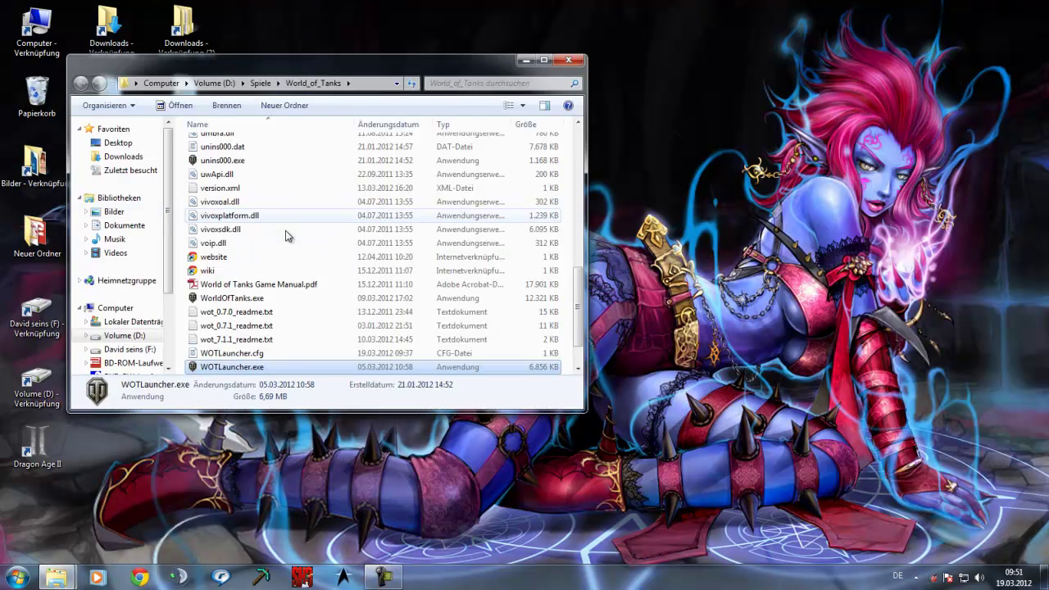
left_click(543, 61)
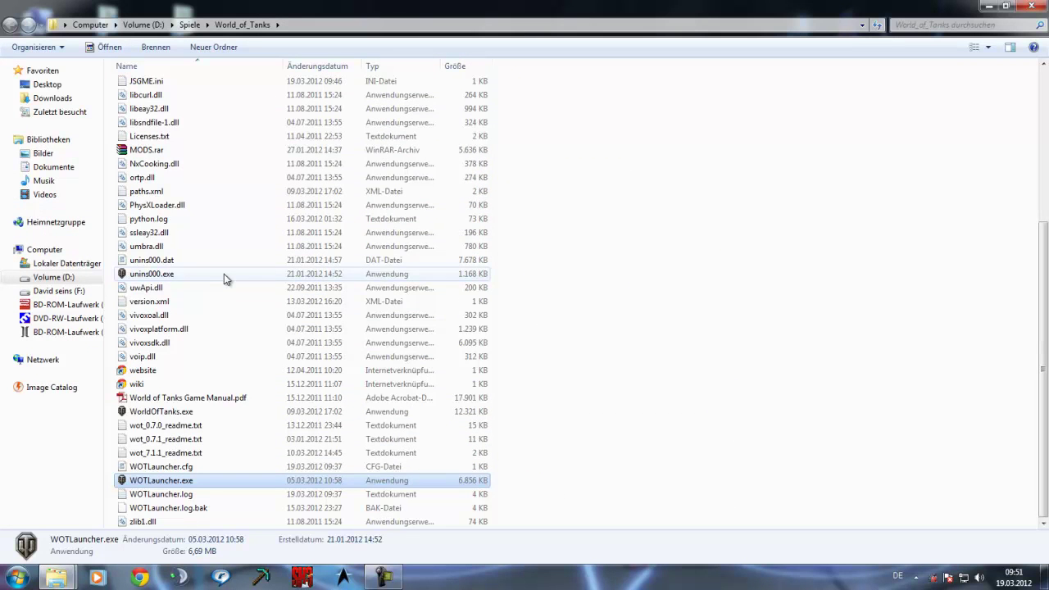
scroll(229, 410, "up", 3)
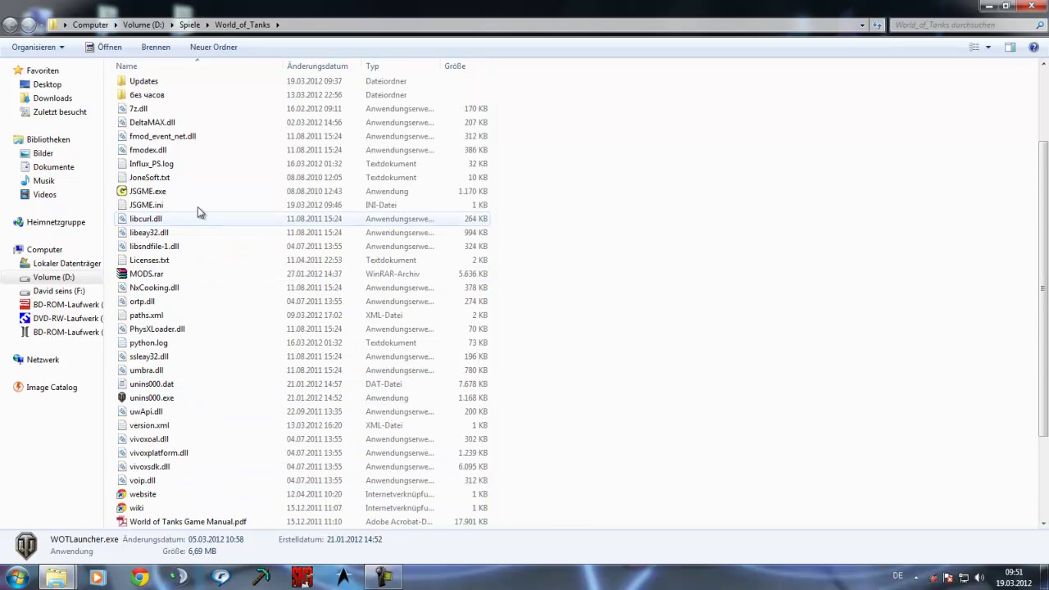
left_click(195, 191)
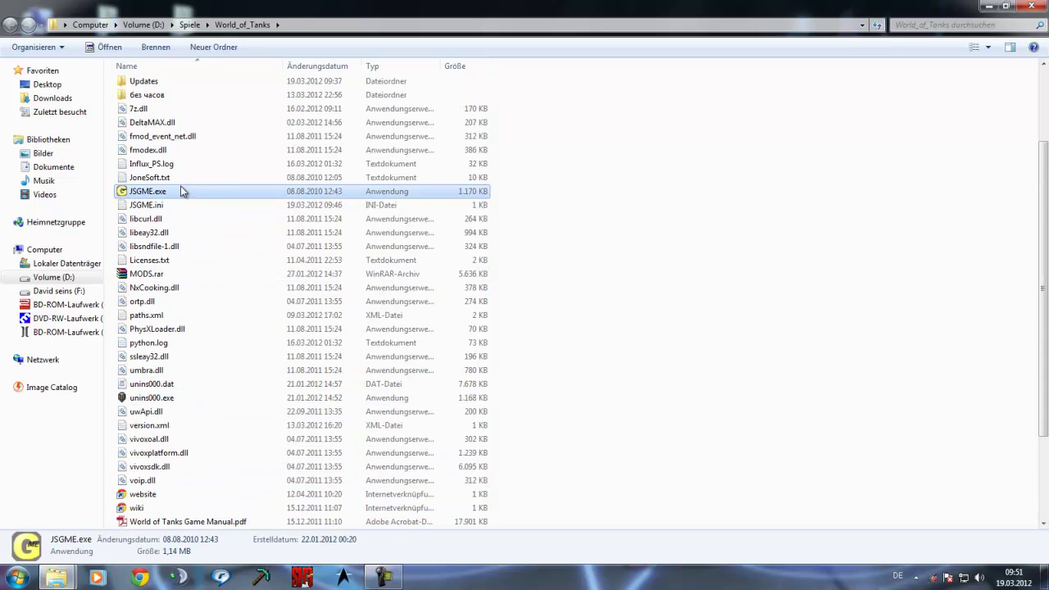
Examine the World_of_Tanks folder listing to see where JSGME.exe sits among the game's files and subfolders
scroll(304, 231, "up", 3)
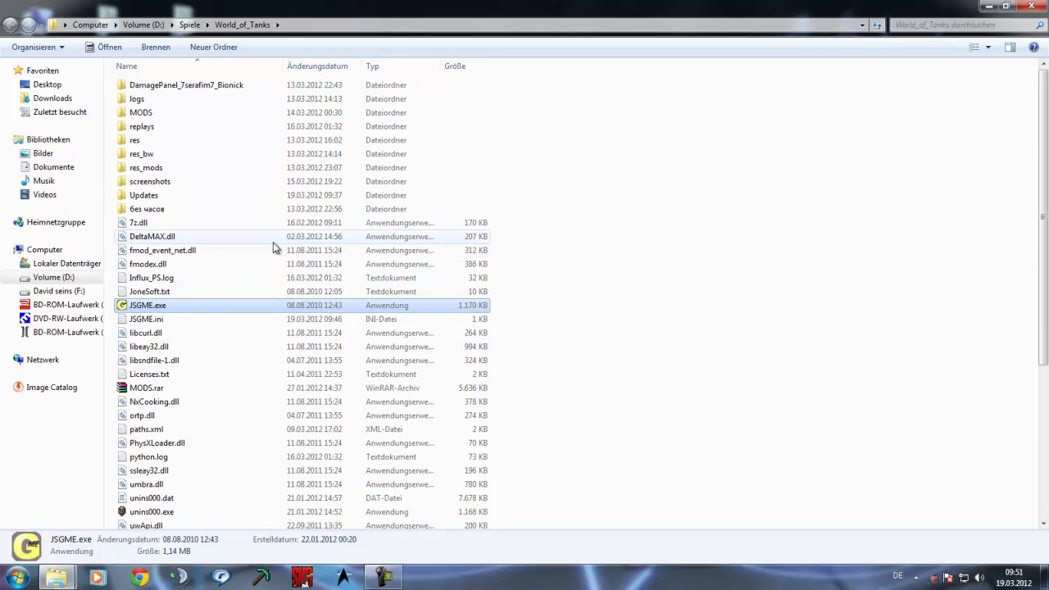
scroll(276, 246, "down", 6)
scroll(213, 385, "up", 4)
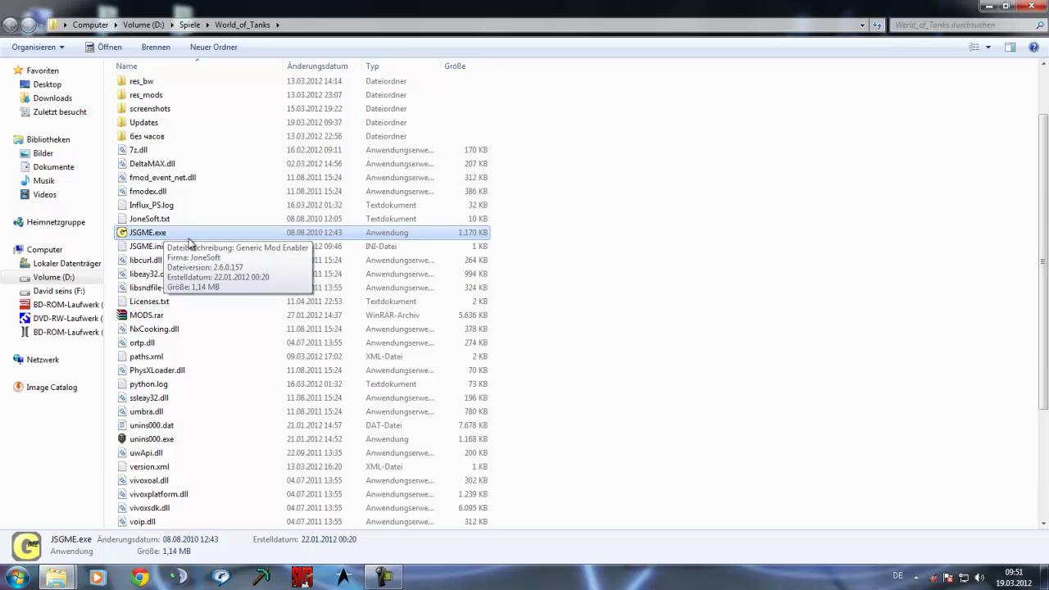
scroll(196, 246, "down", 4)
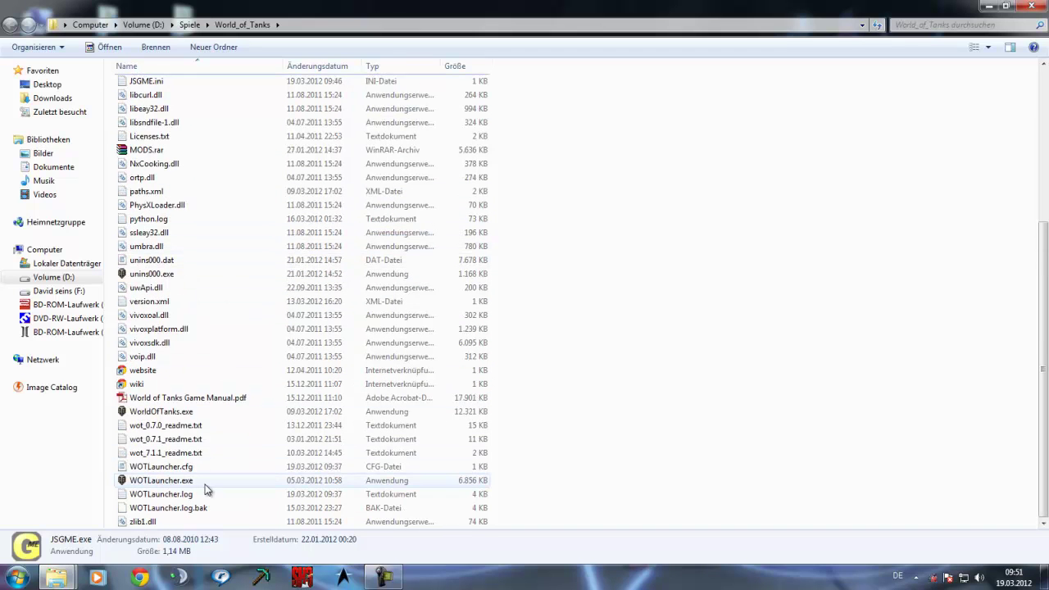
scroll(277, 331, "up", 5)
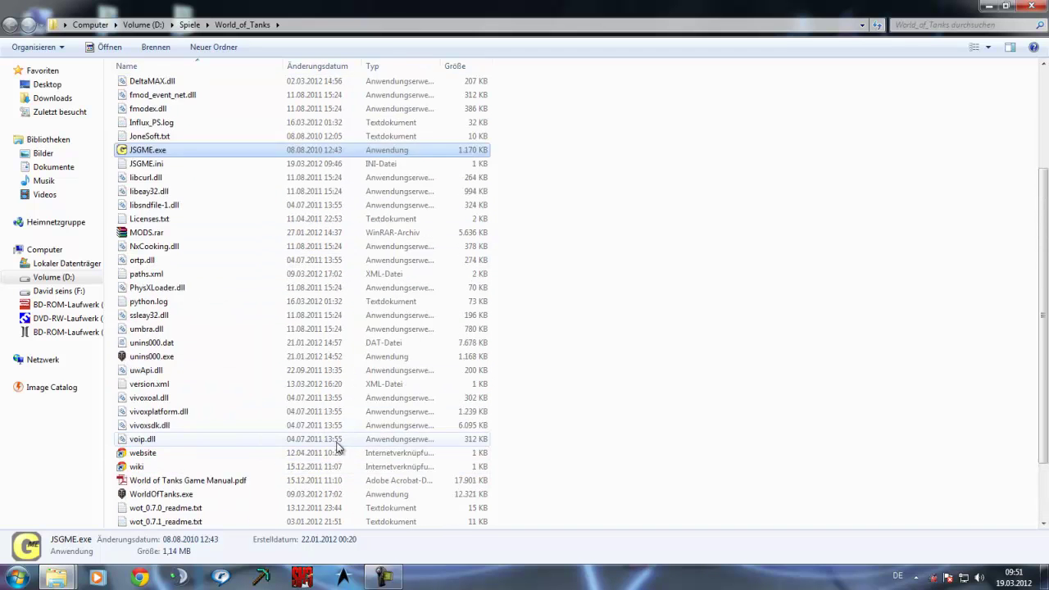
mouse_move(238, 272)
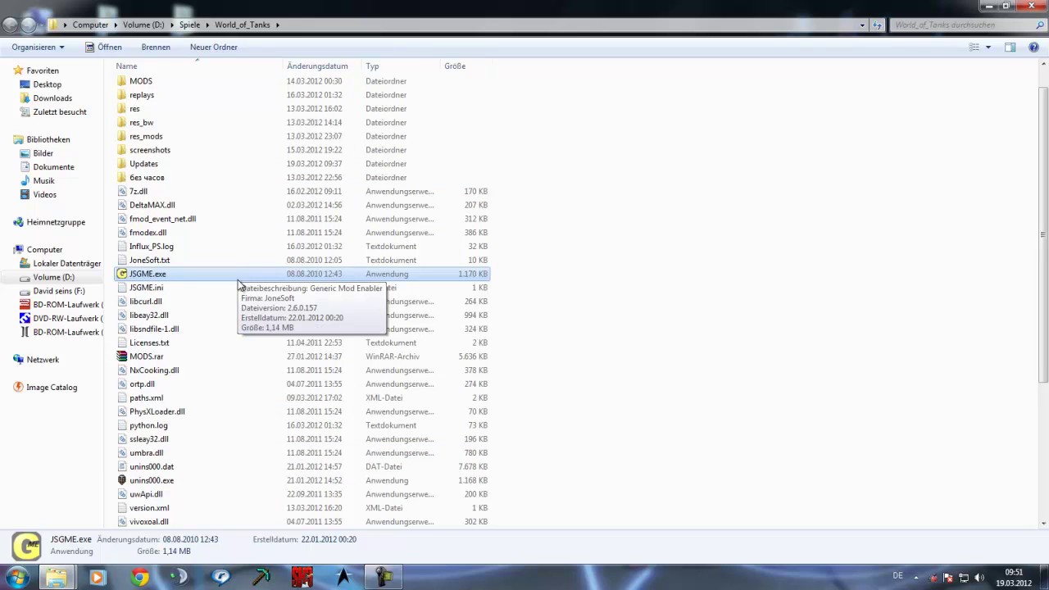
scroll(248, 276, "up", 1)
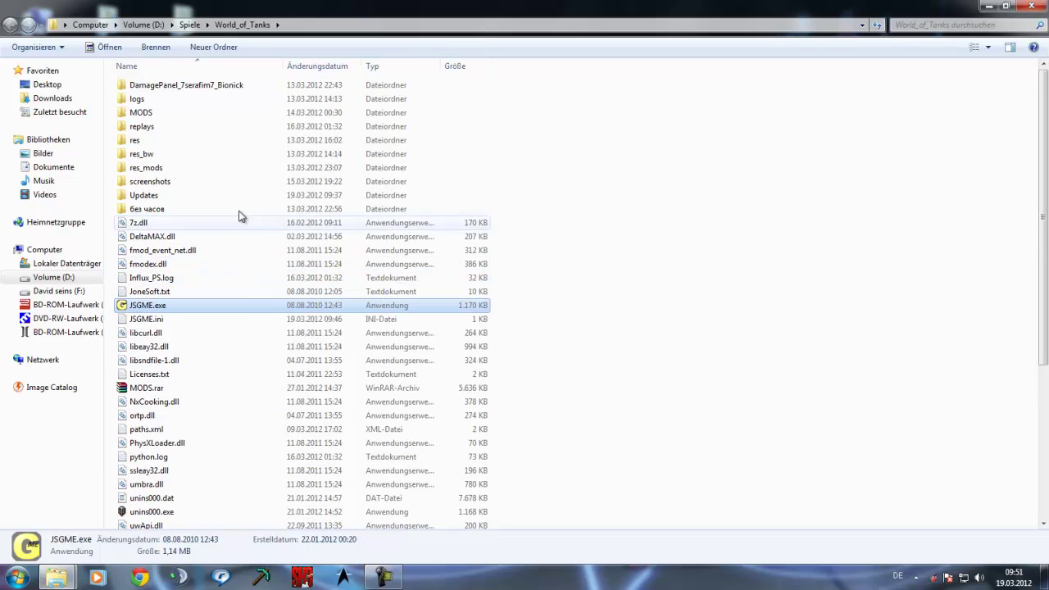
Open the MODS folder inside World_of_Tanks and inspect the mod folders, including [Crosshair] Adiya's Sight Scope V6.1
left_click(196, 116)
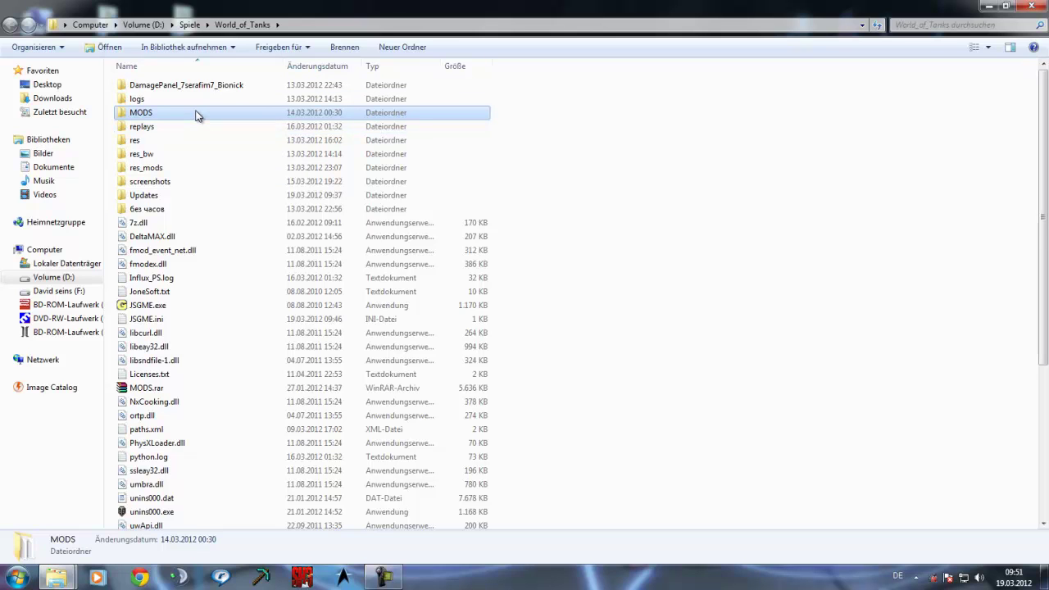
mouse_move(195, 115)
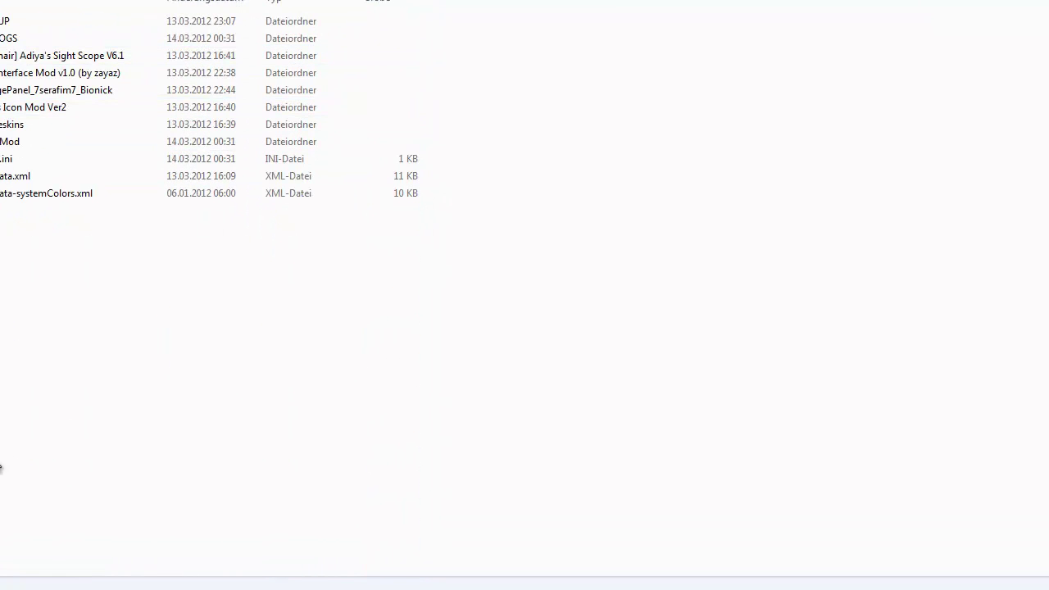
mouse_move(105, 60)
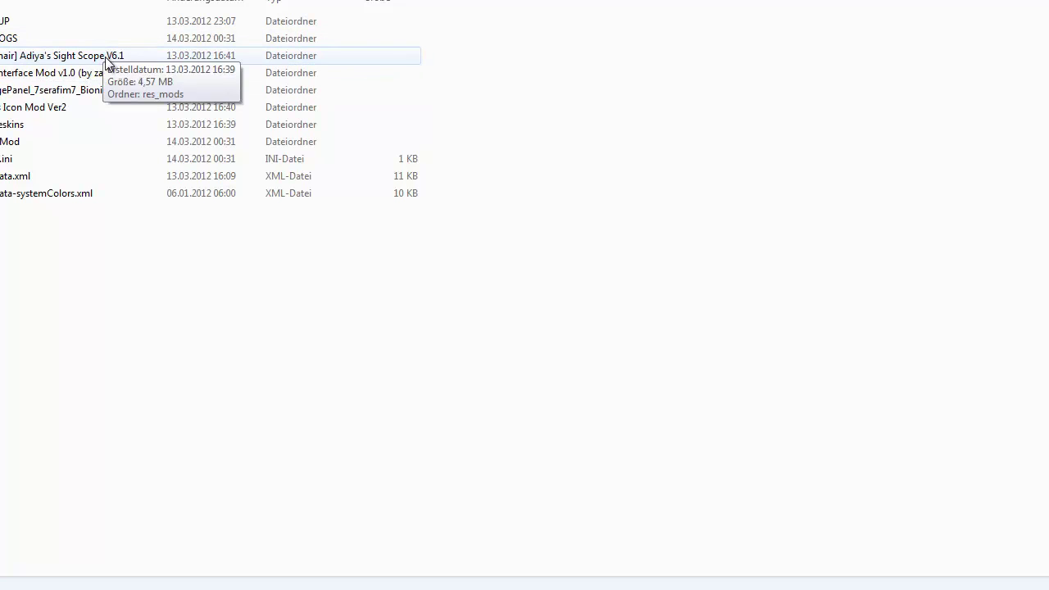
mouse_move(123, 75)
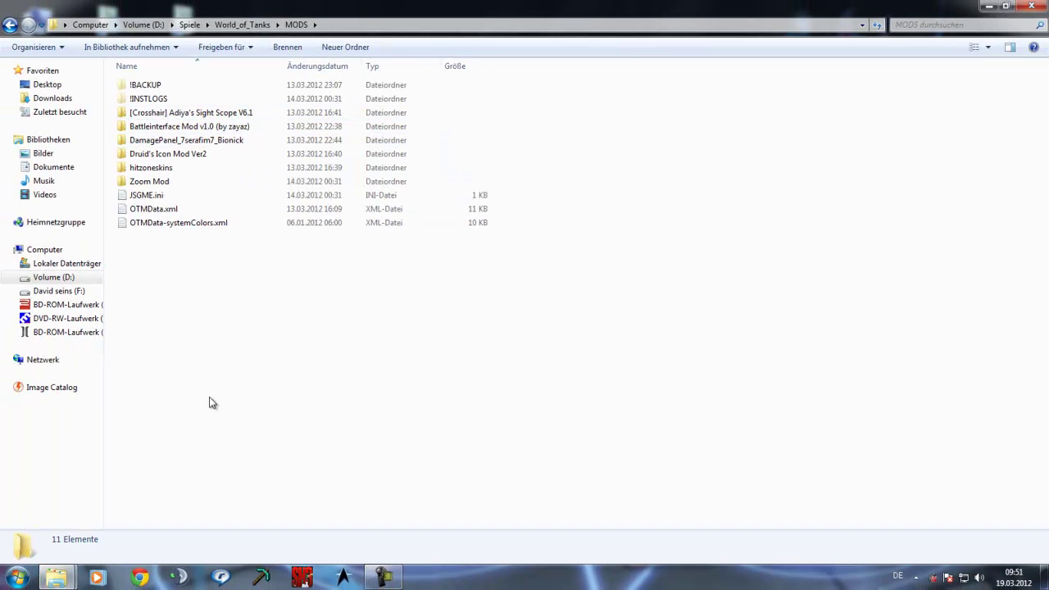
Minimise the MODS window and open the [Crosshair] Adiya's Sight Scope V6.1 folder inside its "- full" folder in Downloads
mouse_move(72, 578)
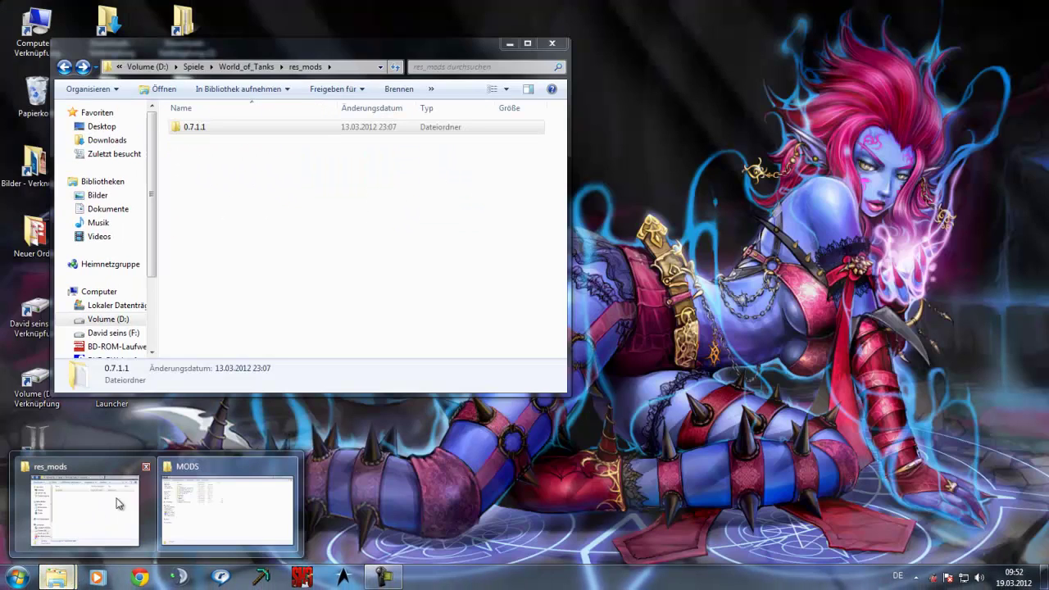
mouse_move(84, 517)
left_click(227, 504)
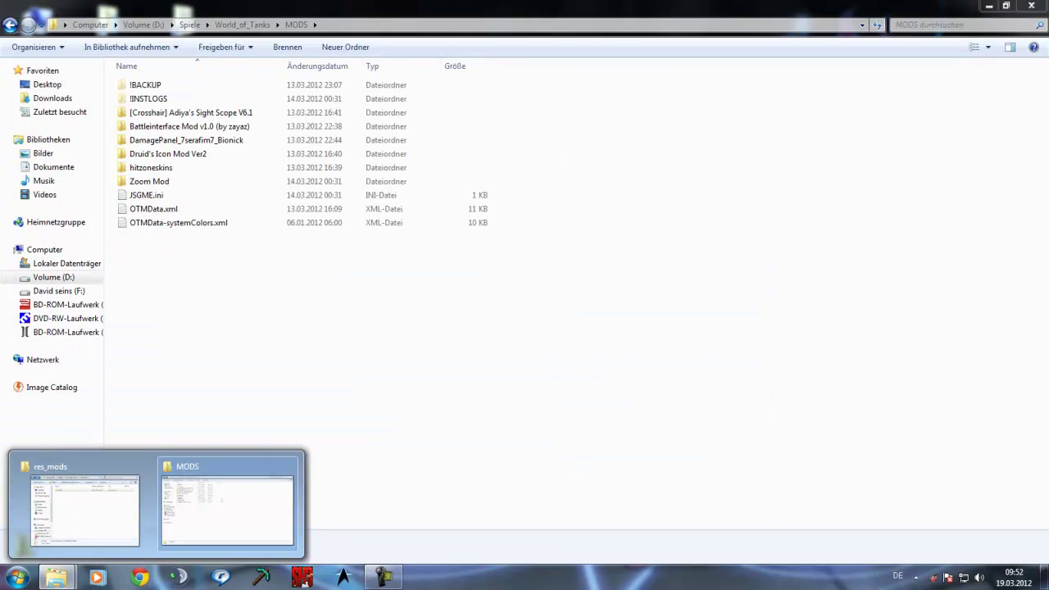
left_click(989, 6)
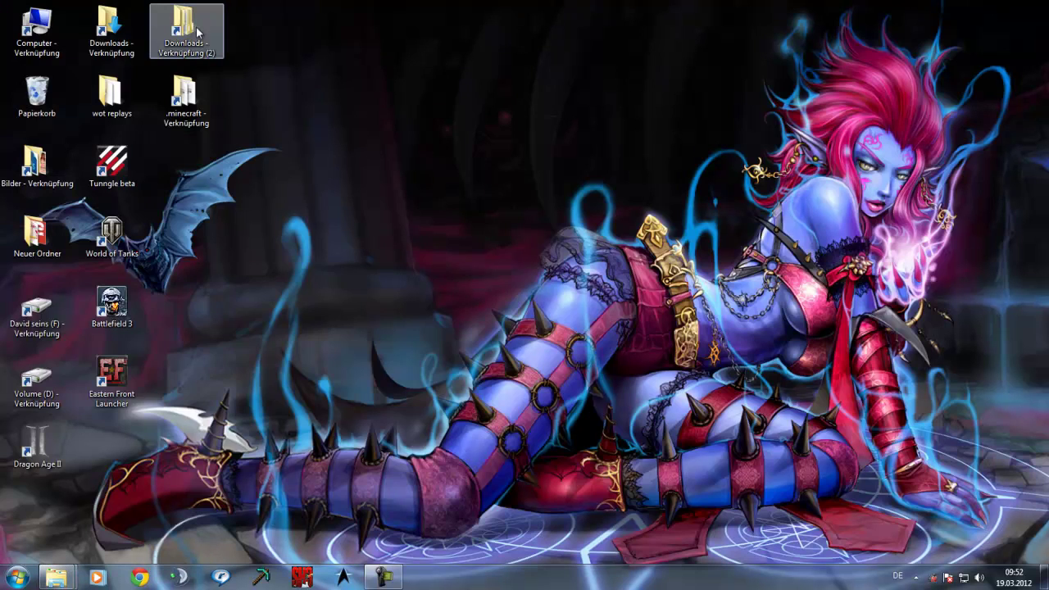
double_click(109, 29)
scroll(293, 307, "down", 3)
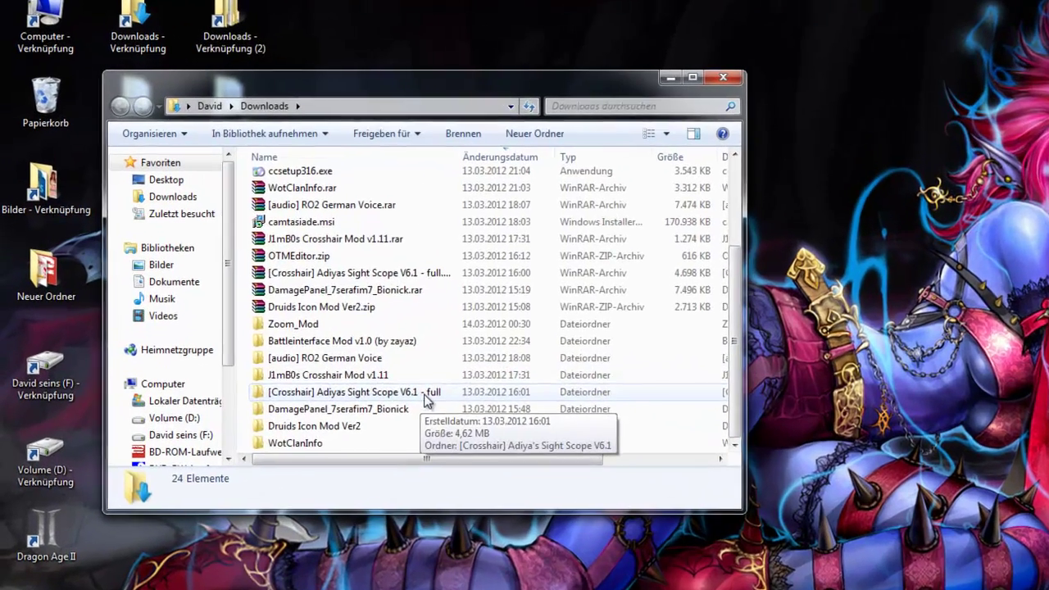
double_click(359, 344)
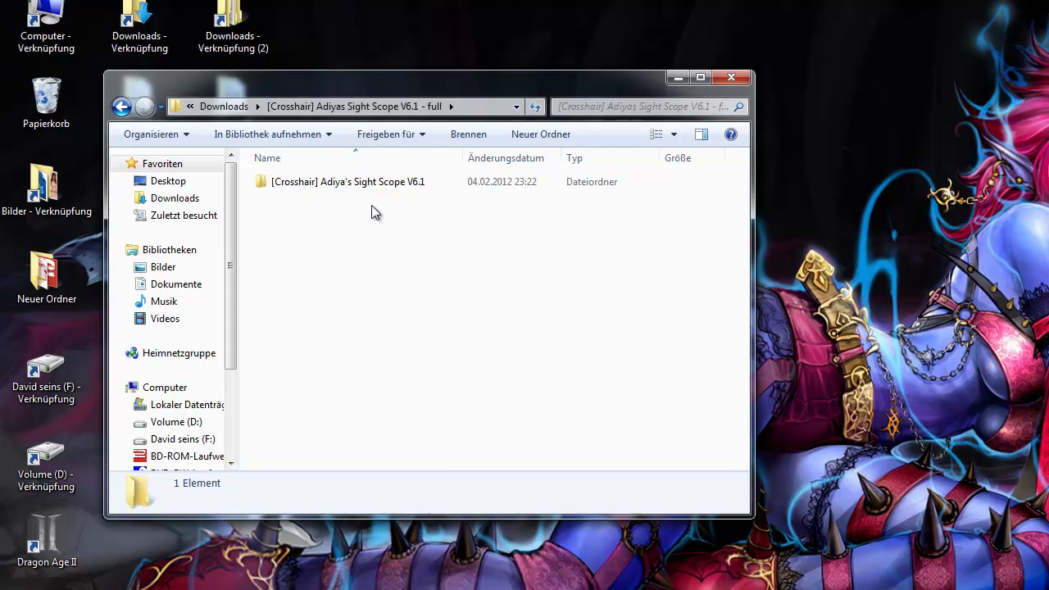
double_click(375, 184)
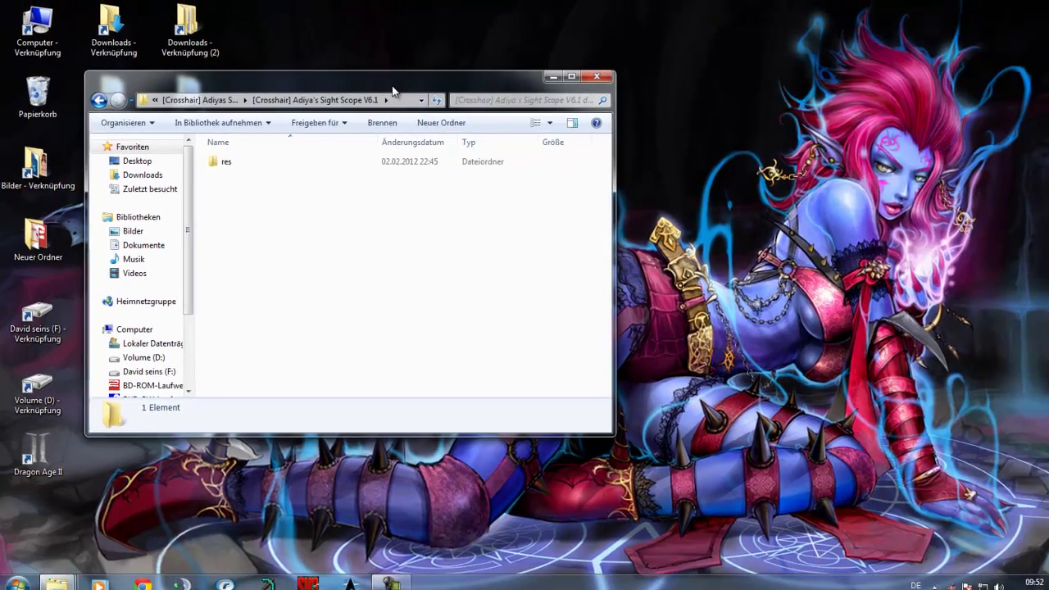
Check the downloaded [Crosshair] Adiya's Sight Scope V6.1 folder's contents and return to its parent folder
left_click_drag(495, 94, 761, 74)
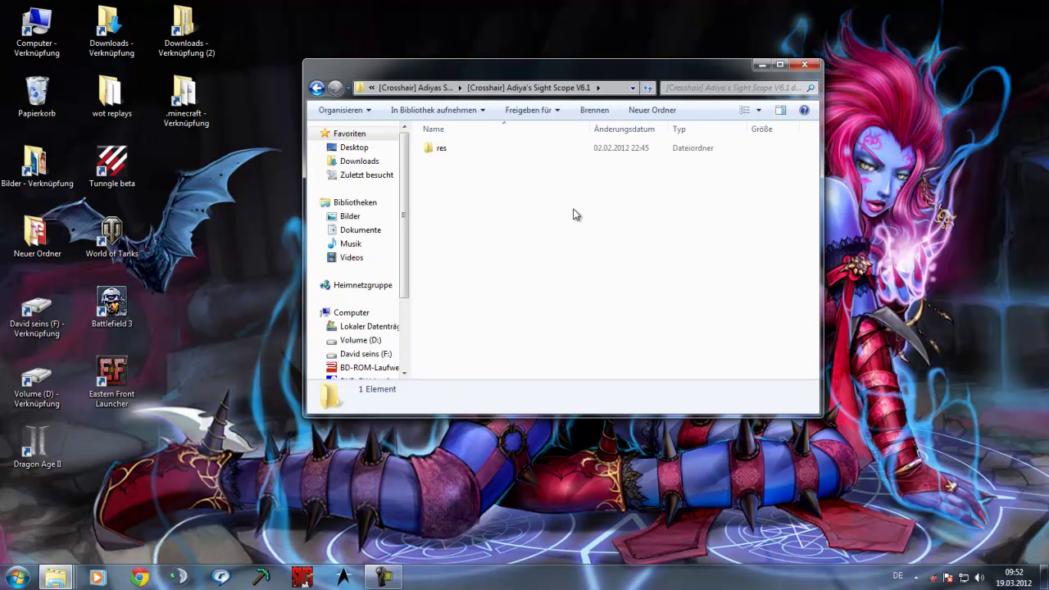
key("BackSpace")
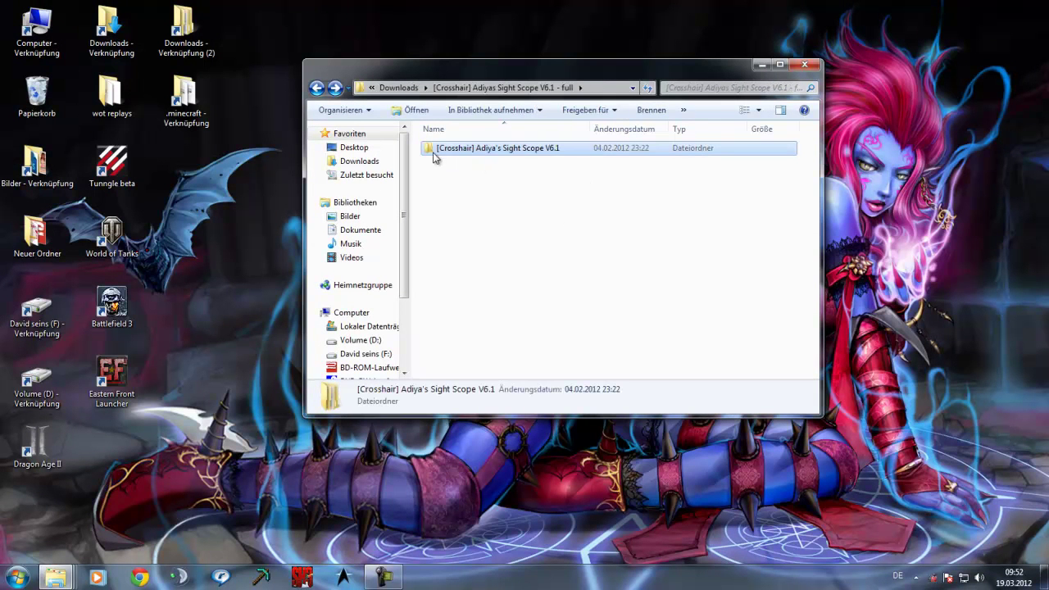
double_click(556, 153)
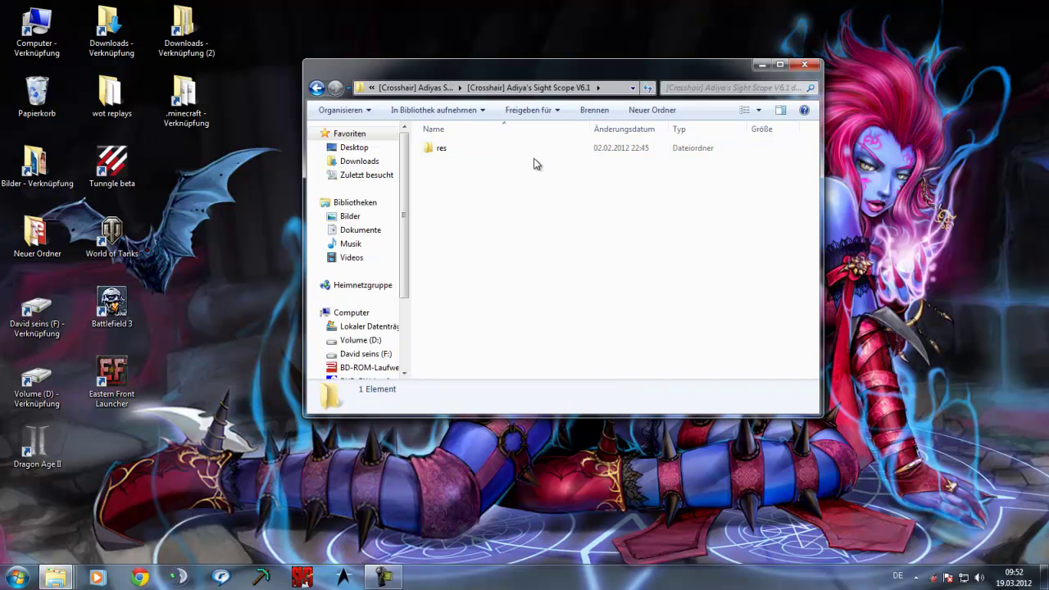
key("BackSpace")
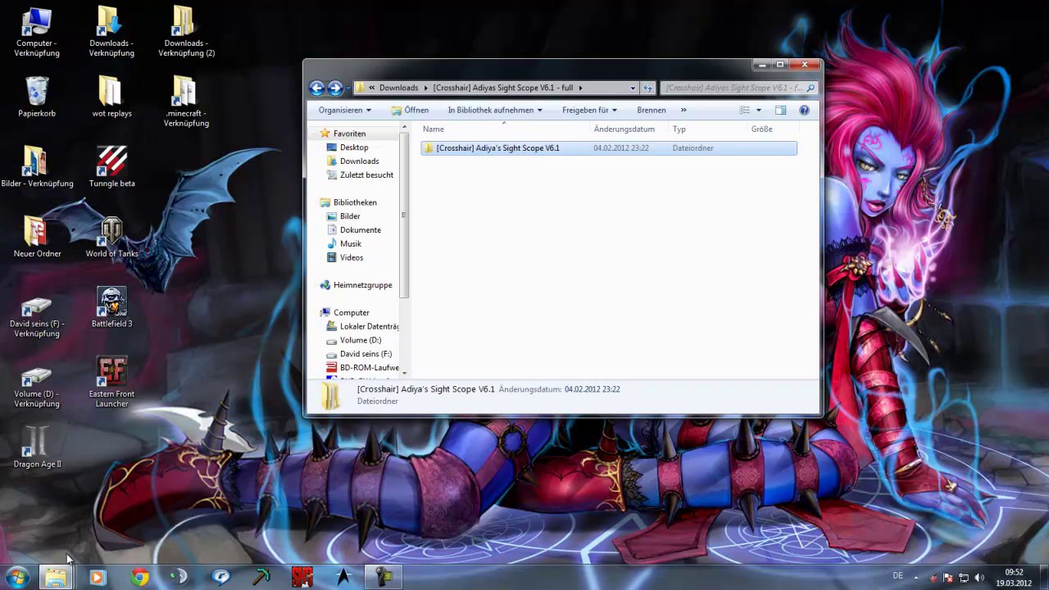
Switch to the MODS folder window and open the res_mods folder inside [Crosshair] Adiya's Sight Scope V6.1
left_click(56, 576)
left_click(201, 501)
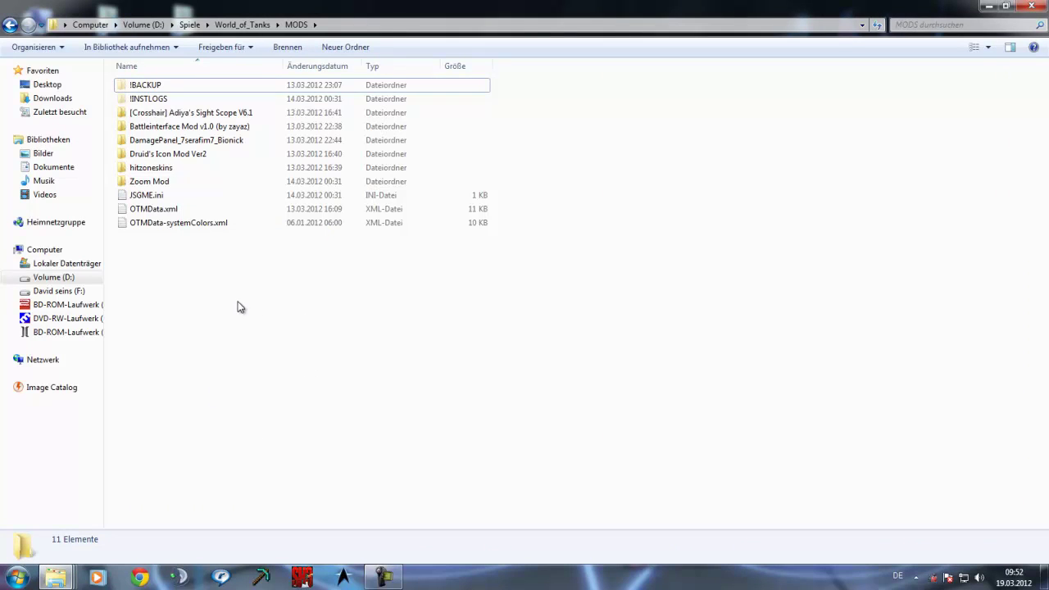
left_click(245, 114)
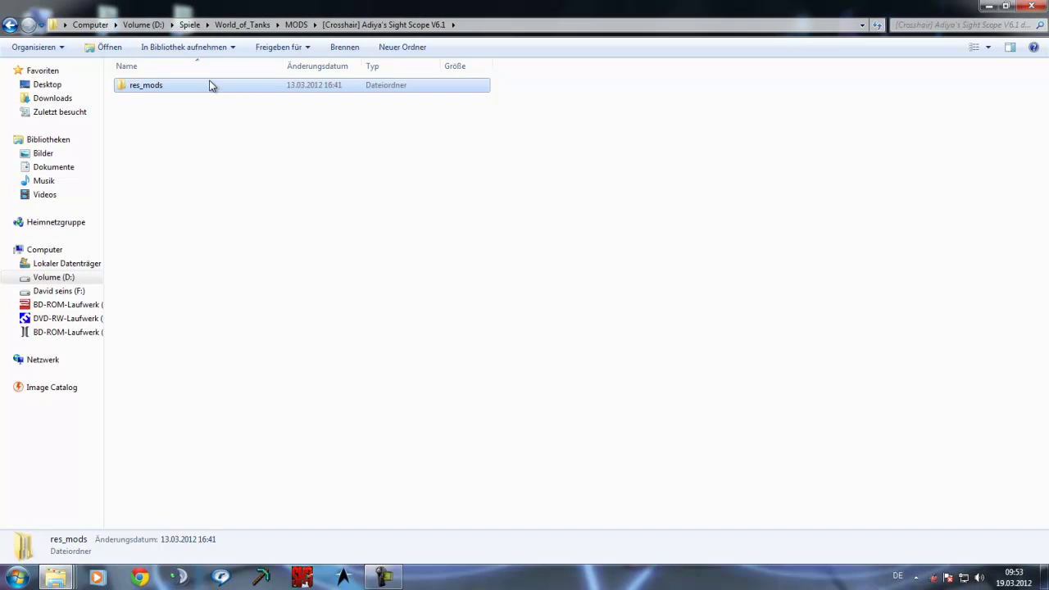
double_click(207, 93)
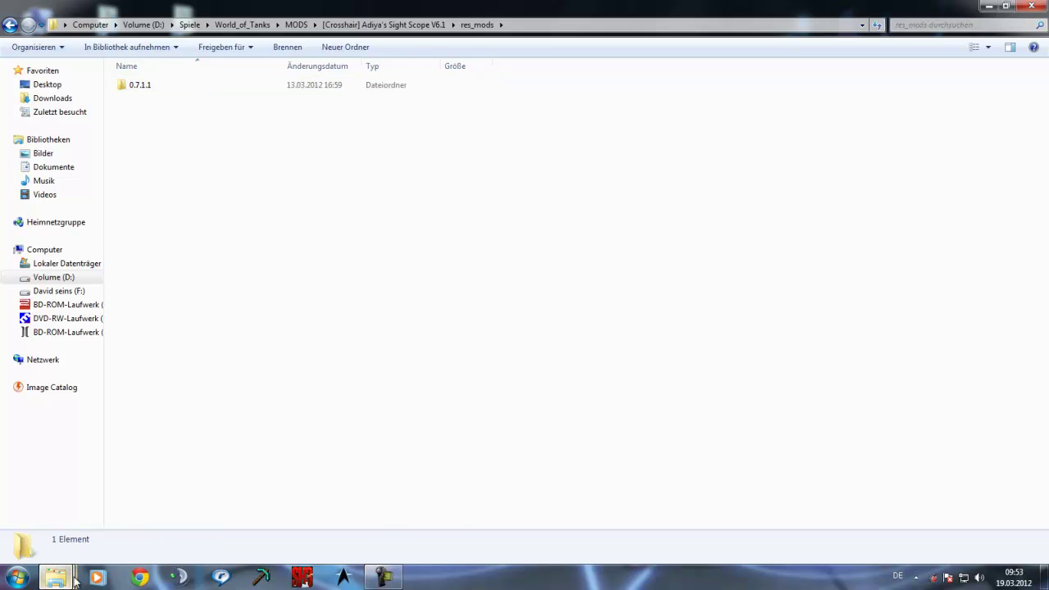
Switch to the downloaded [Crosshair] Adiya's Sight Scope V6.1 folder, open its res folder and examine the gui and text folders
mouse_move(56, 576)
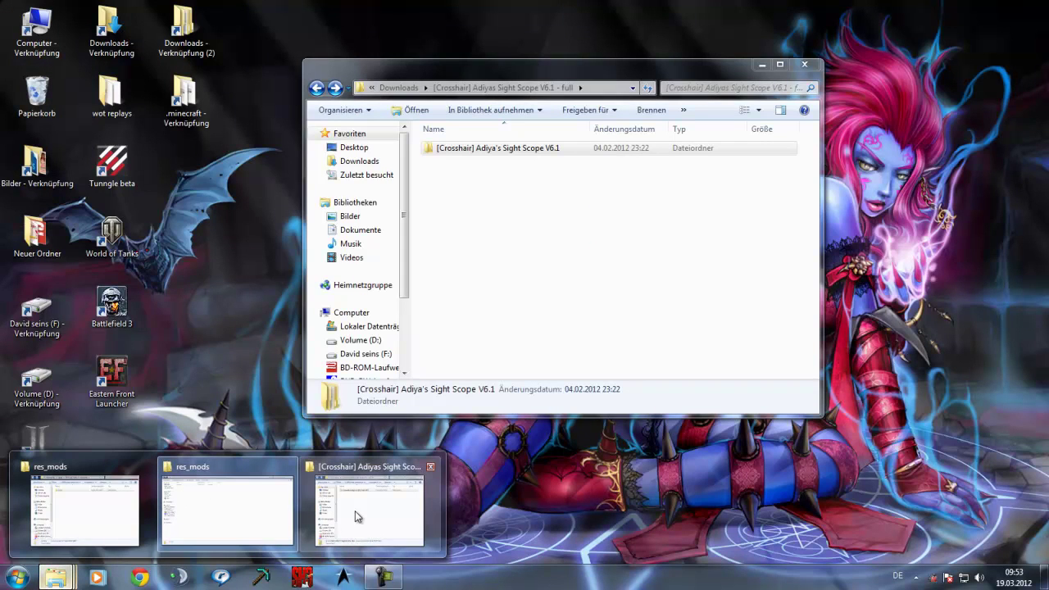
left_click(354, 510)
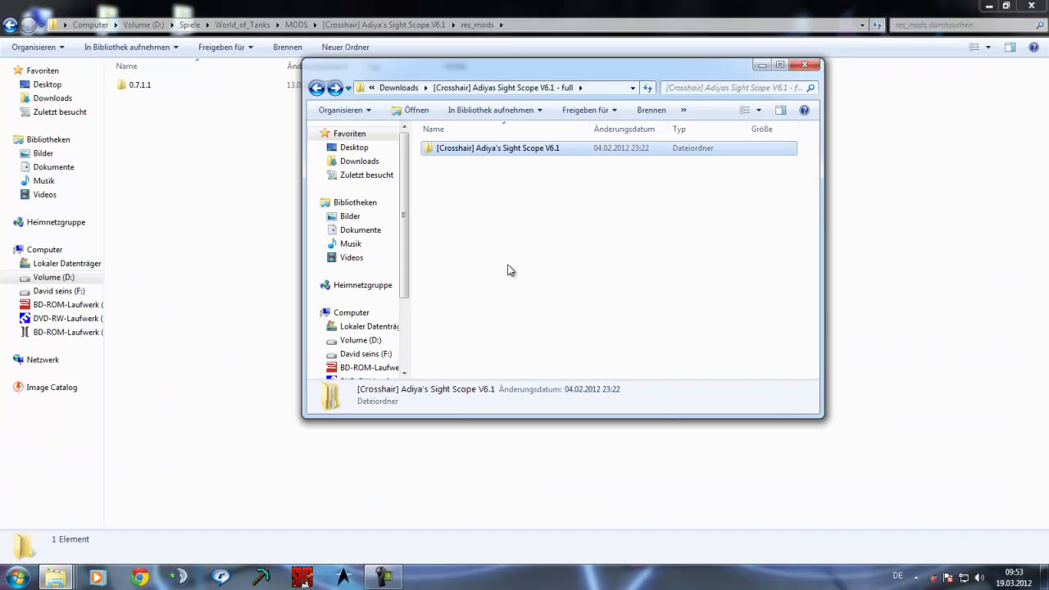
double_click(545, 154)
double_click(545, 154)
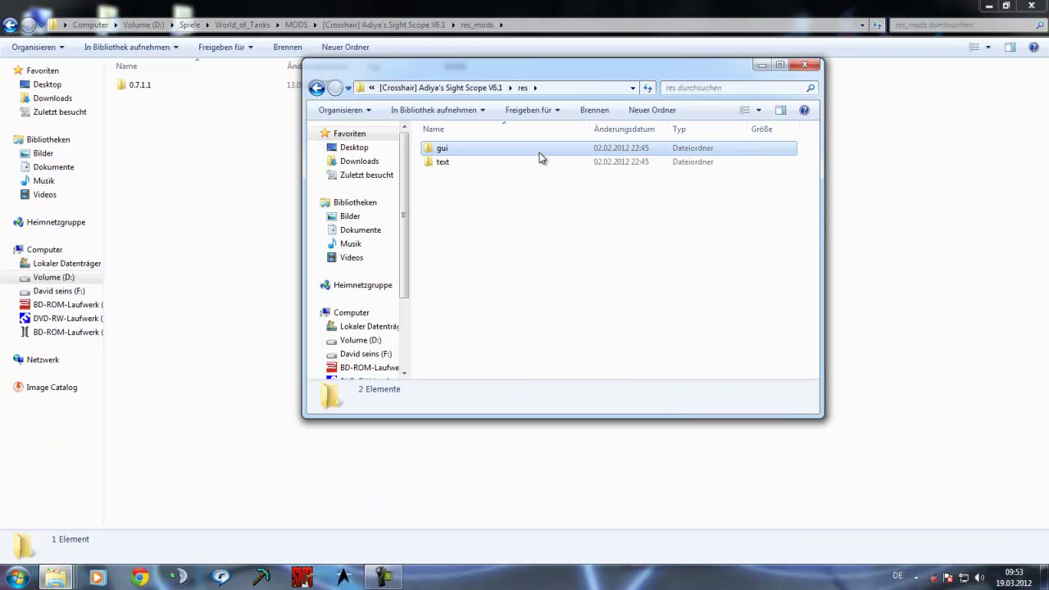
left_click_drag(550, 67, 627, 68)
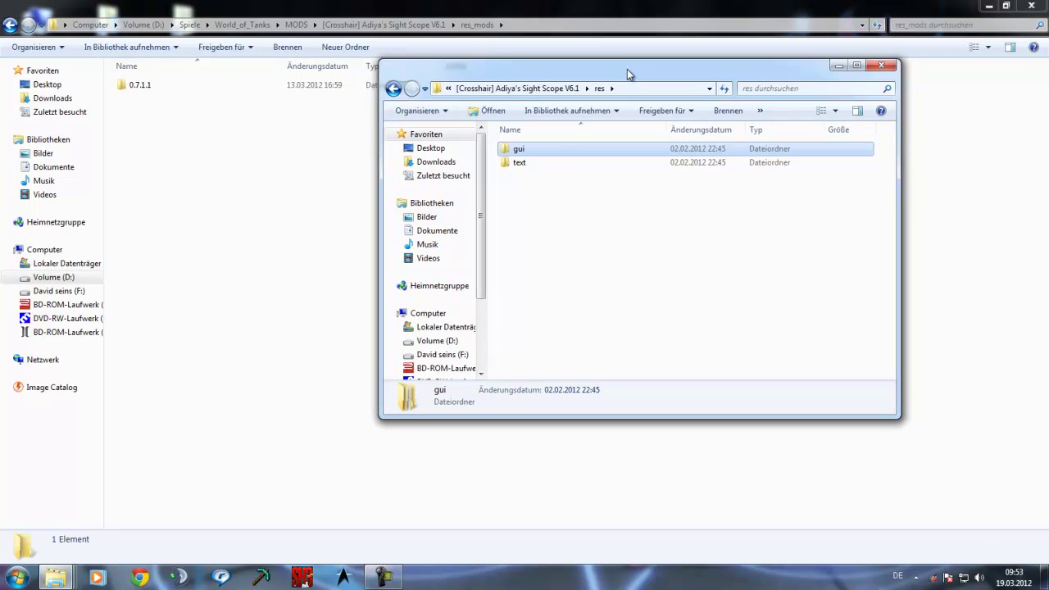
left_click(556, 168)
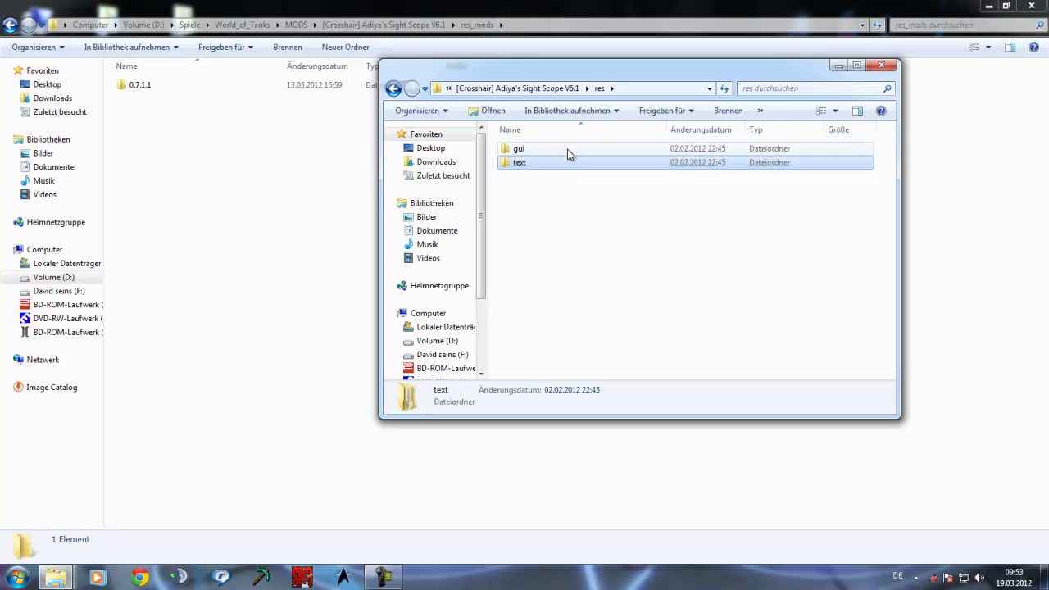
left_click(567, 149)
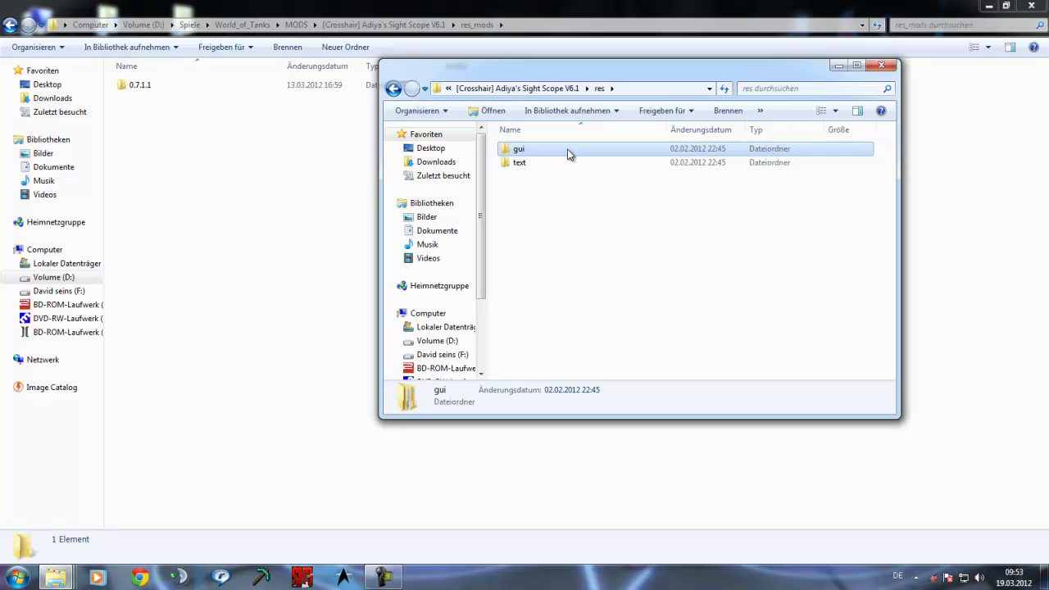
In the MODS copy's res_mods folder, open 0.7.1.1, gui and flash to inspect the crosshair mod's SWF files
left_click(205, 142)
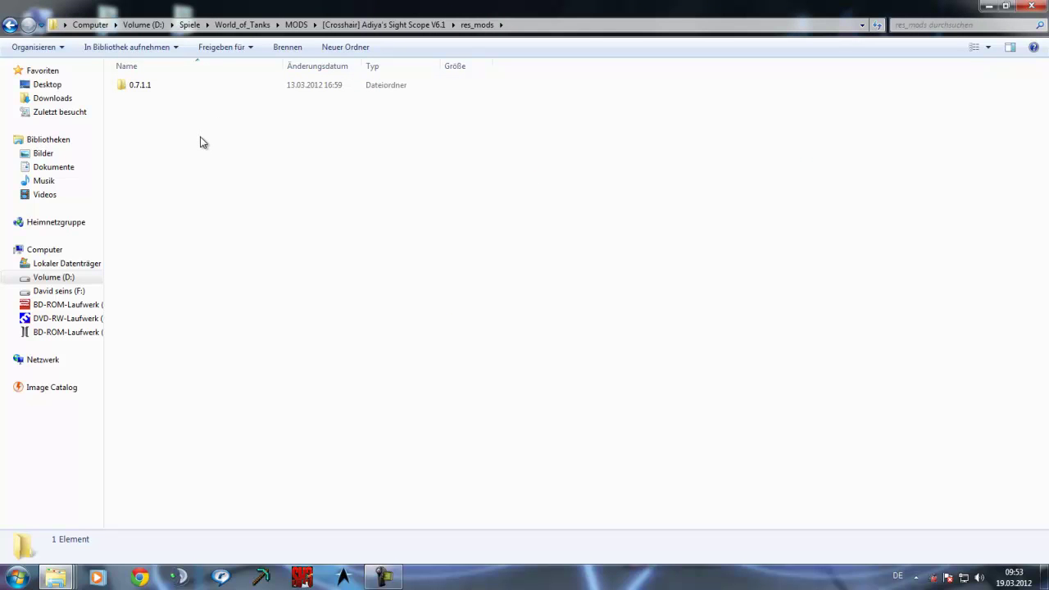
left_click(150, 85)
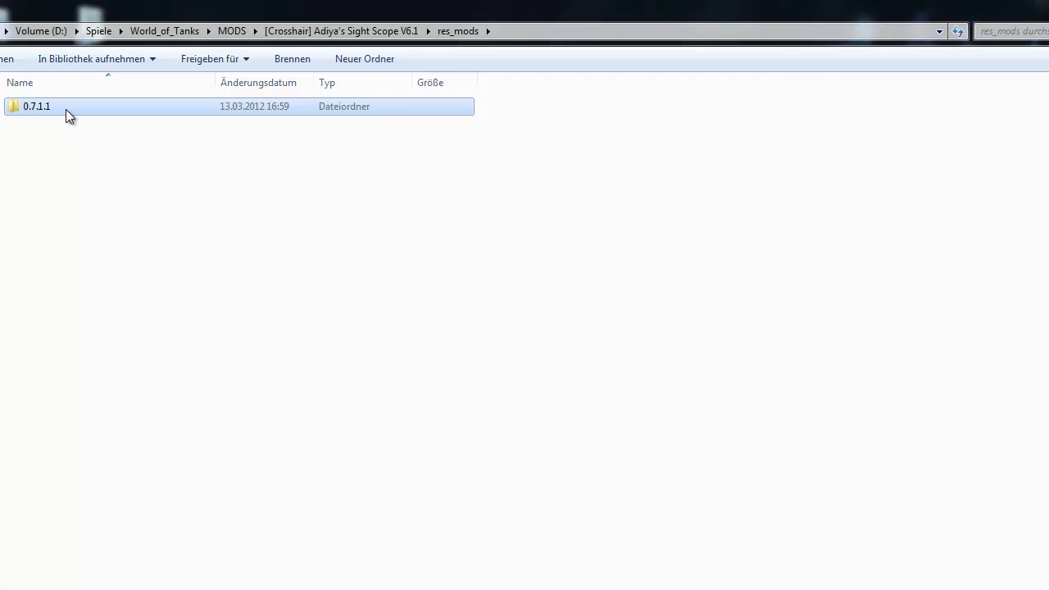
double_click(66, 109)
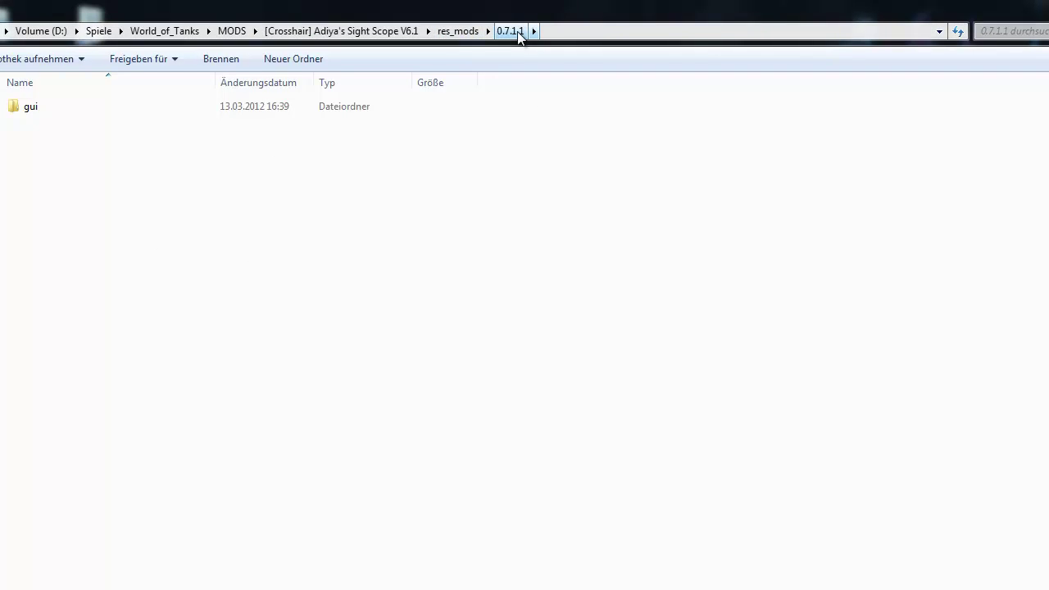
double_click(67, 105)
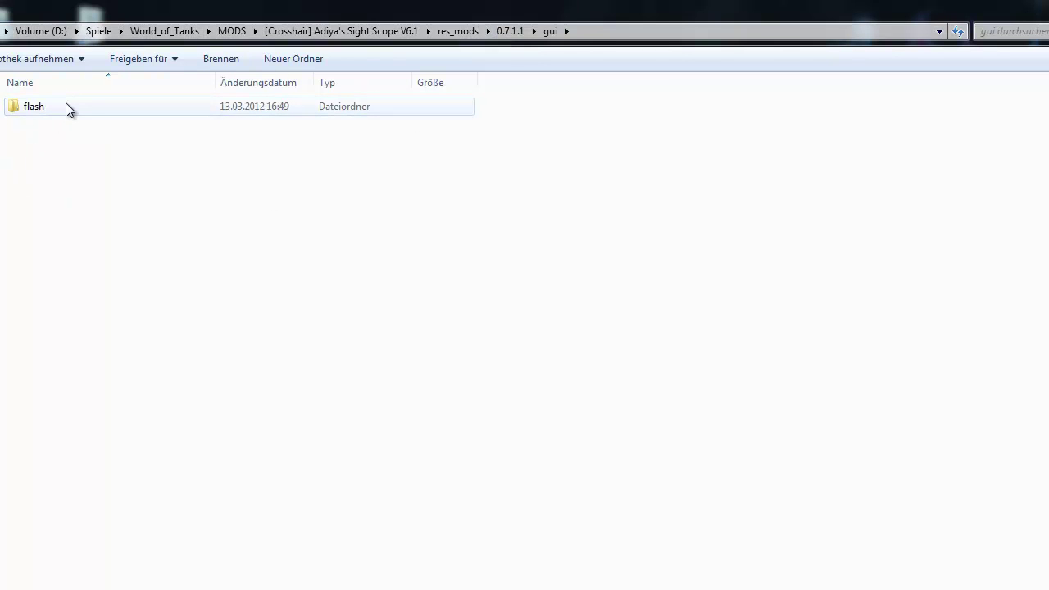
double_click(83, 107)
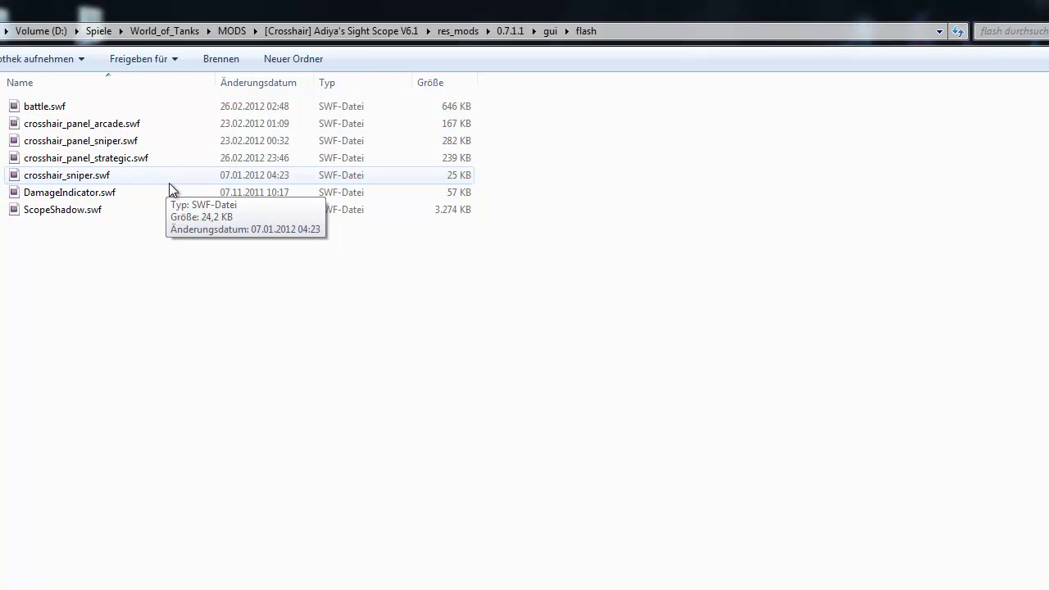
Return from the flash folder up to the MODS folder and clear the folder selection
key("BackSpace")
key("BackSpace")
key("BackSpace")
key("BackSpace")
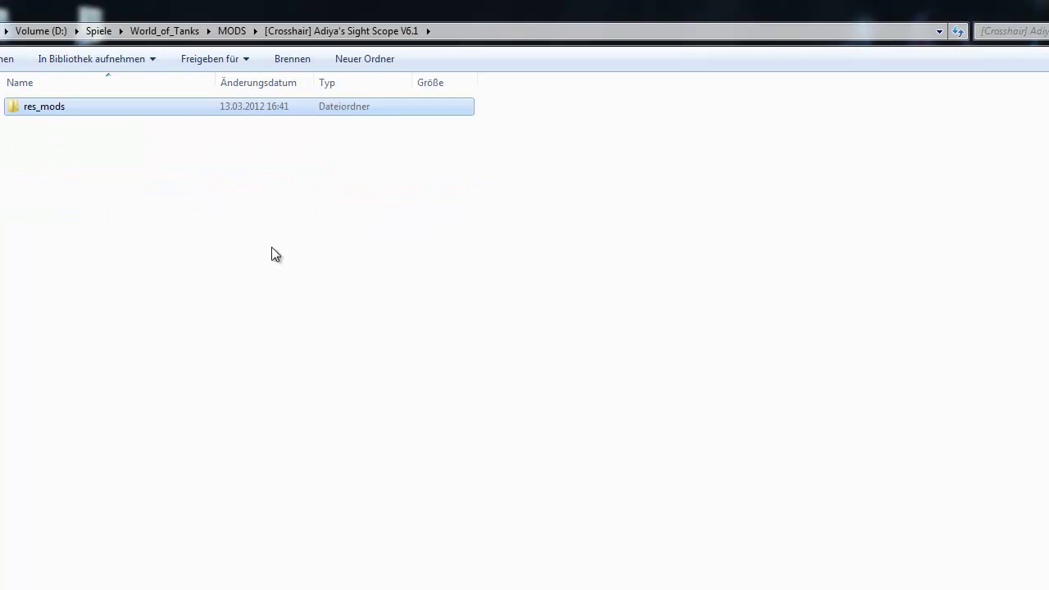
key("BackSpace")
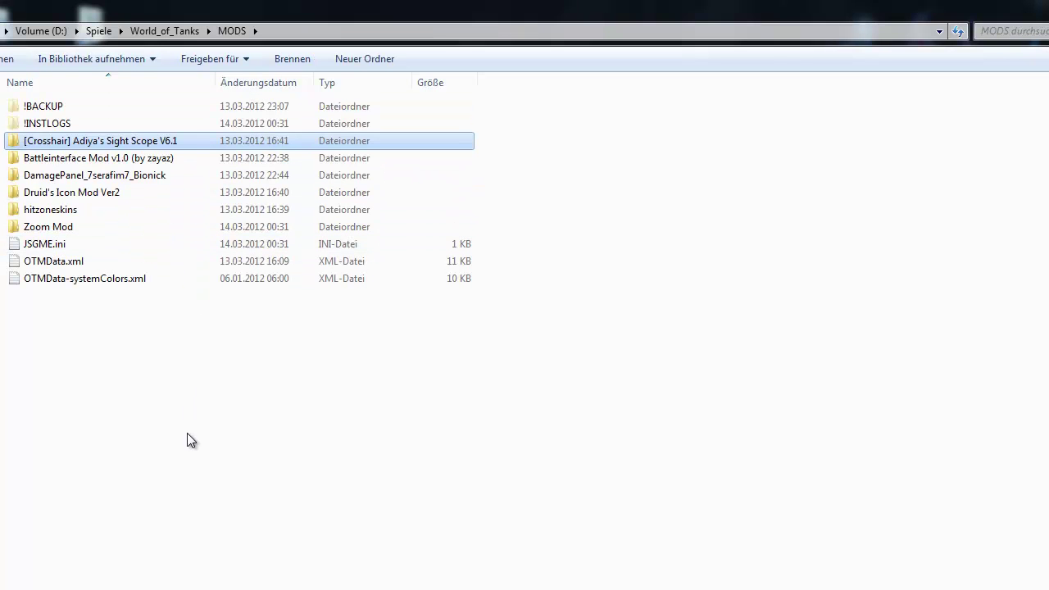
left_click(166, 451)
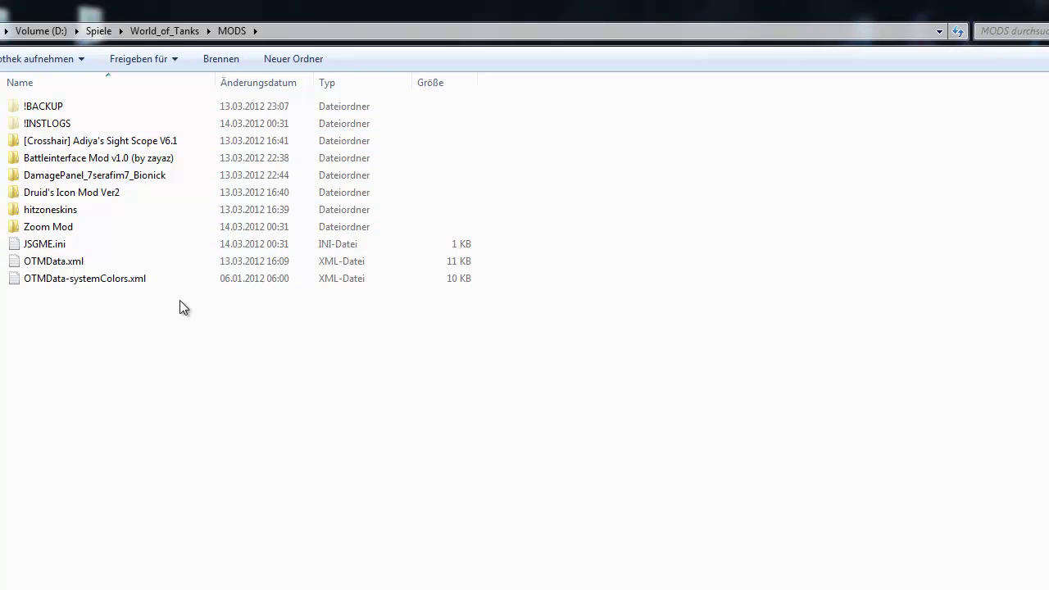
Retrace [Crosshair] Adiya's Sight Scope V6.1 through res_mods to 0.7.1.1 and go back up to the MODS folder
double_click(167, 143)
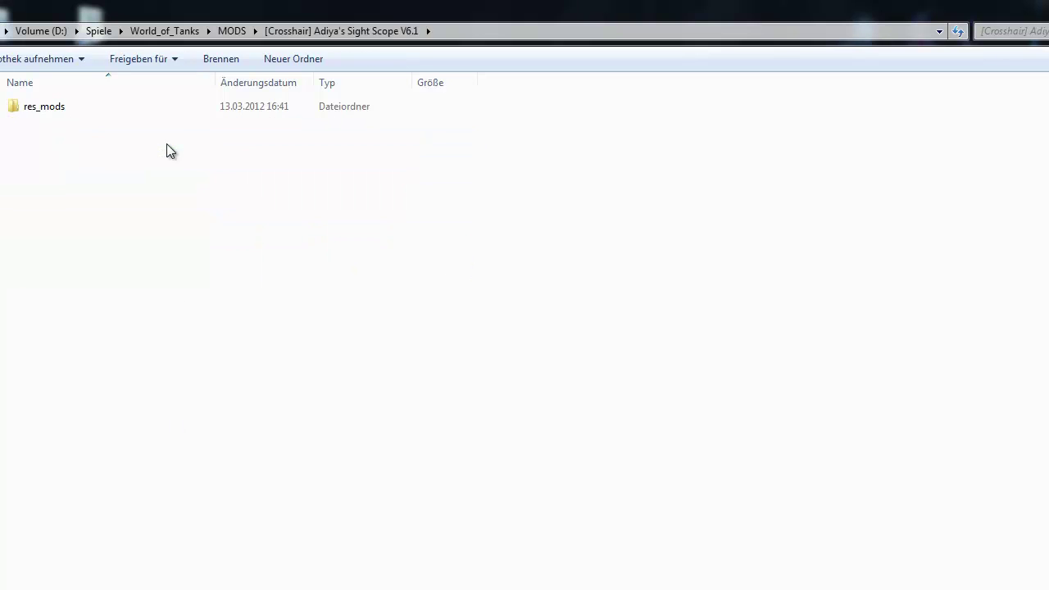
left_click(66, 111)
double_click(79, 109)
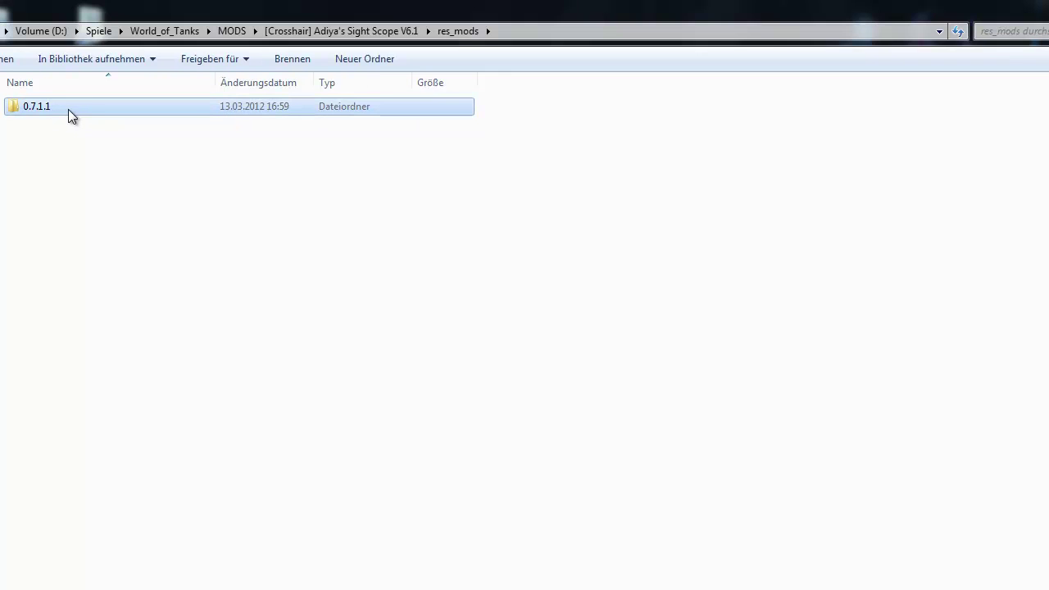
double_click(80, 109)
key("BackSpace")
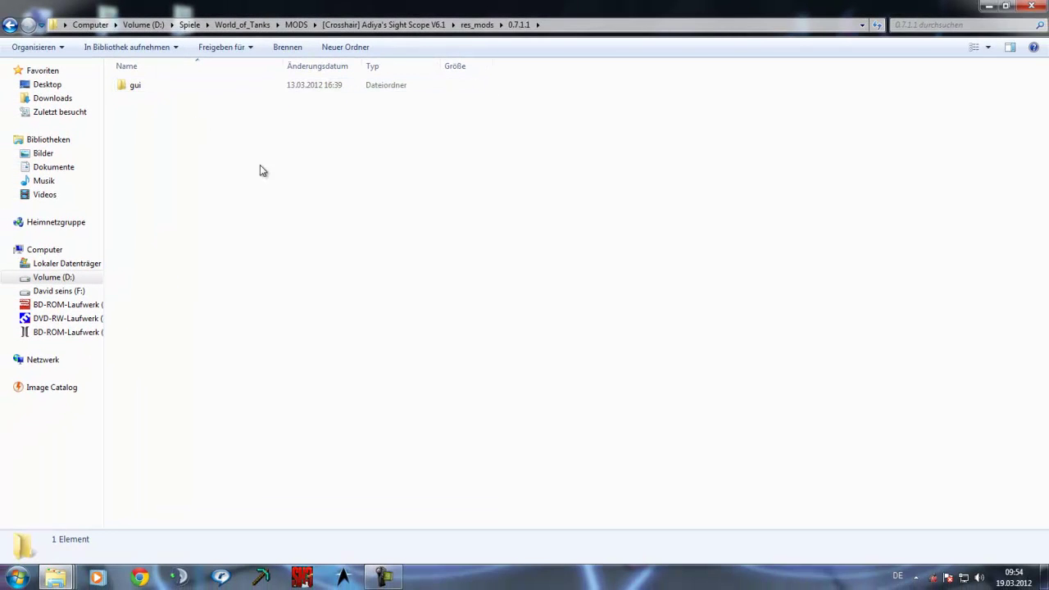
key("BackSpace")
key("BackSpace")
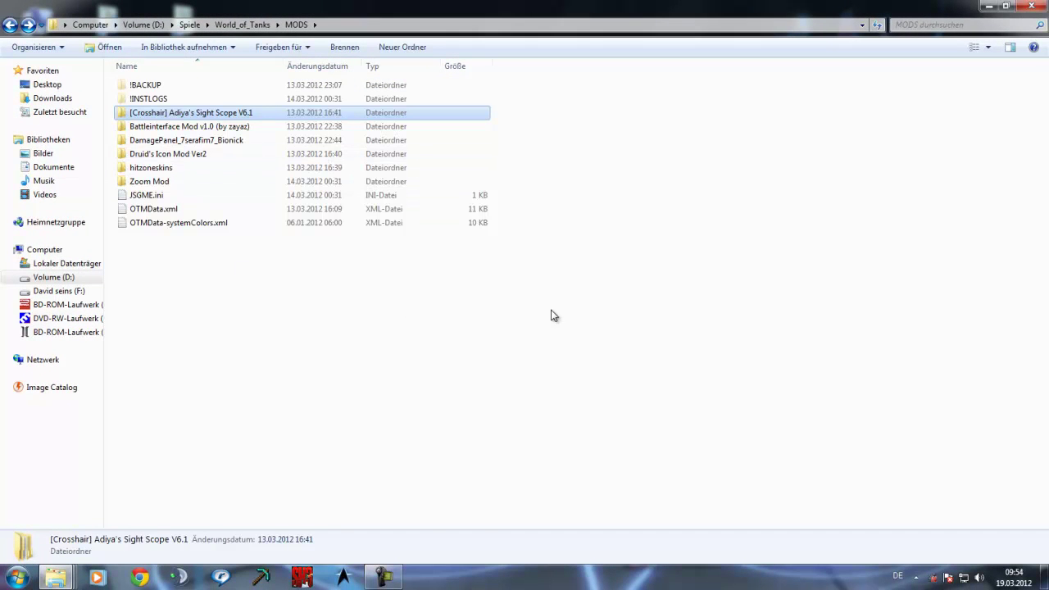
Launch JSGME.exe from World_of_Tanks, select DamagePanel_7serafim7_Bionick among the available mods, and close the mod enabler
key("BackSpace")
left_click(200, 307)
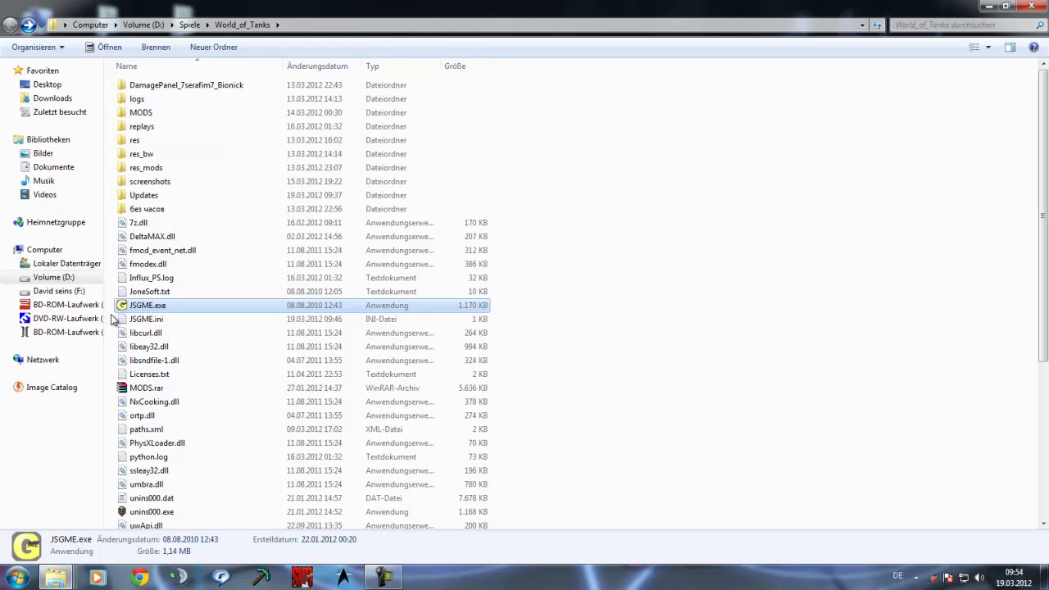
double_click(155, 306)
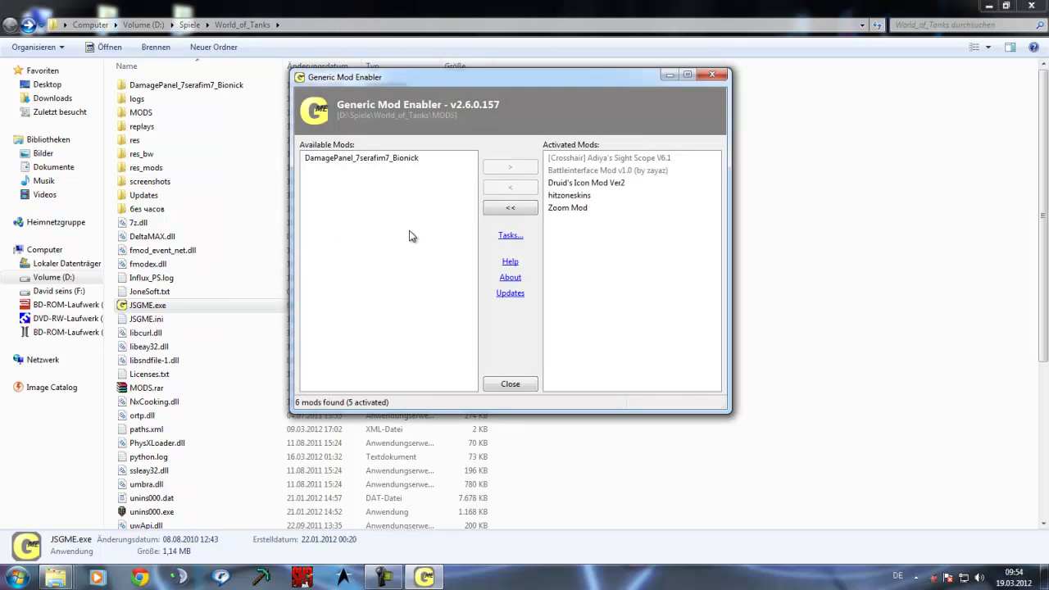
left_click(408, 165)
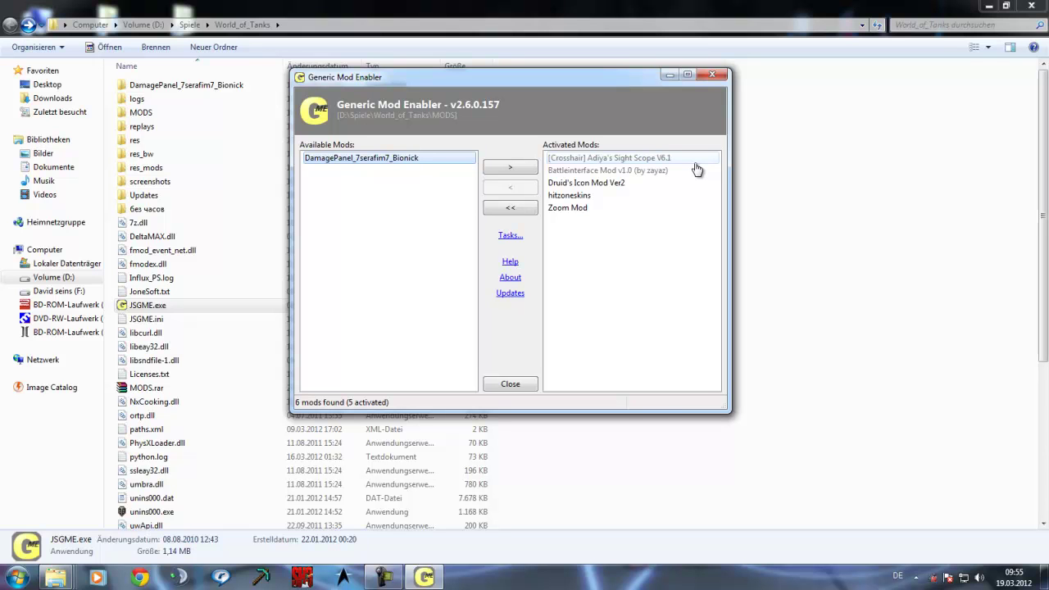
left_click(712, 76)
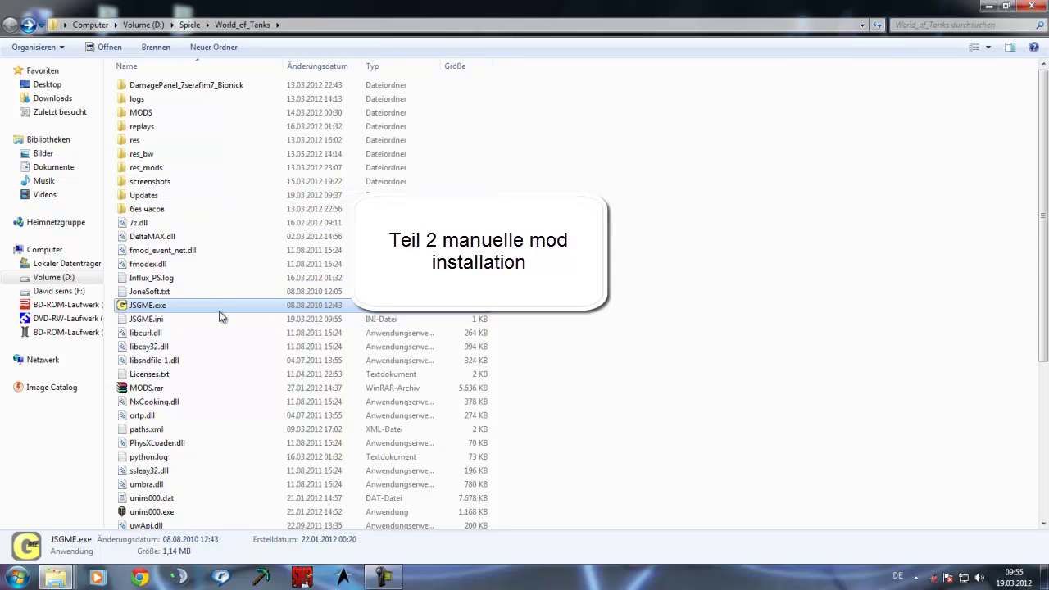
Open the 0.7.1.1 folder inside World_of_Tanks\res_mods, and close the downloaded crosshair mod's res window
left_click(220, 170)
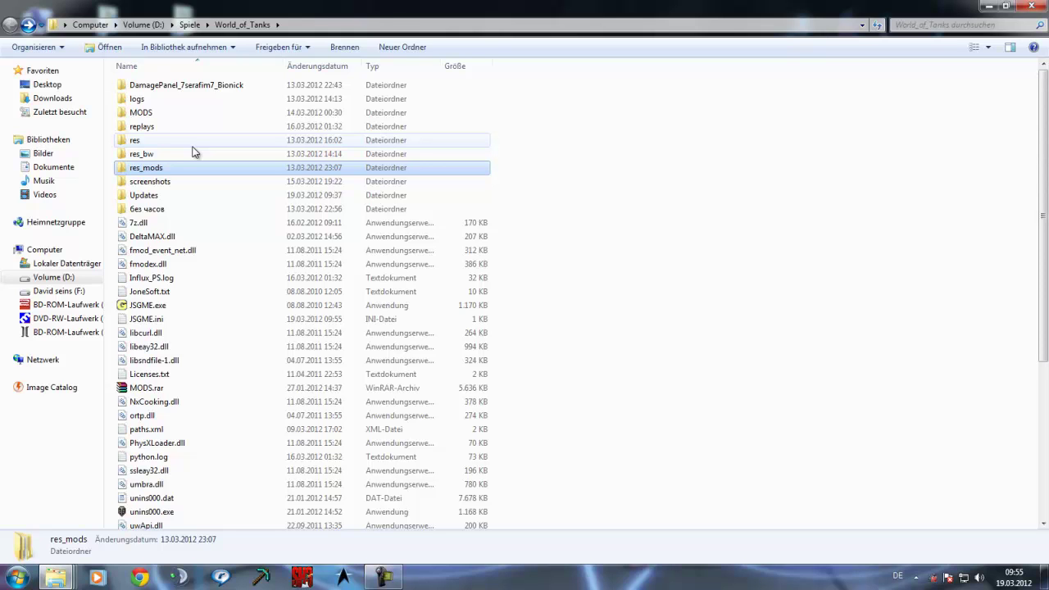
left_click(193, 147)
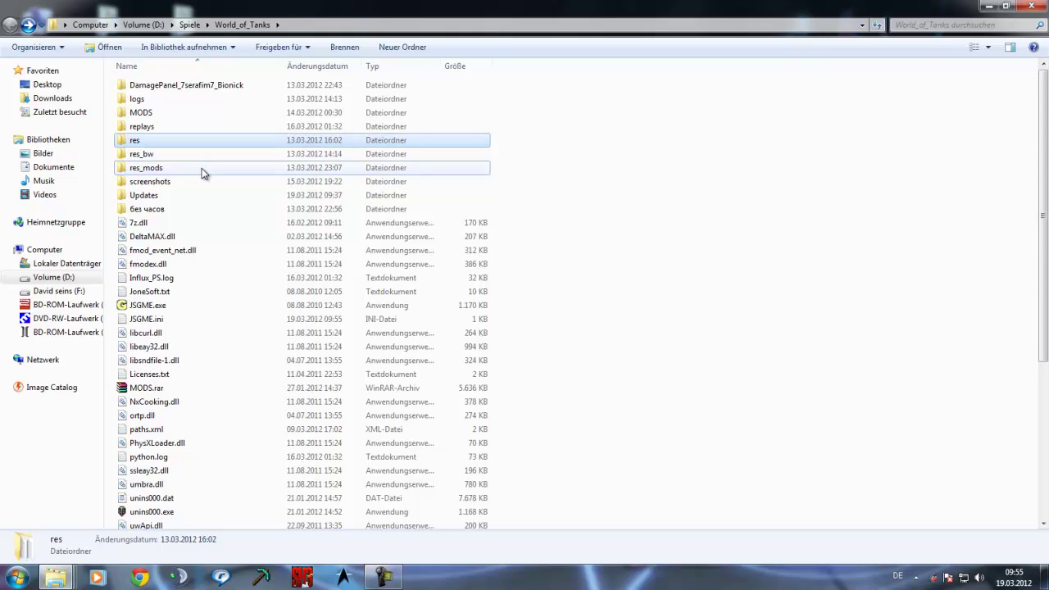
left_click(201, 168)
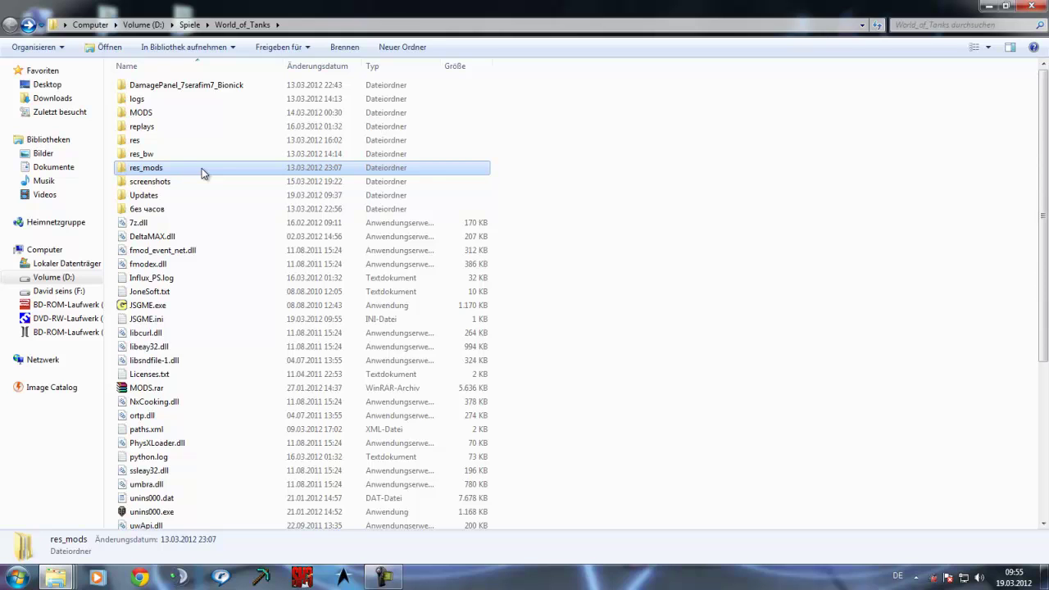
double_click(256, 169)
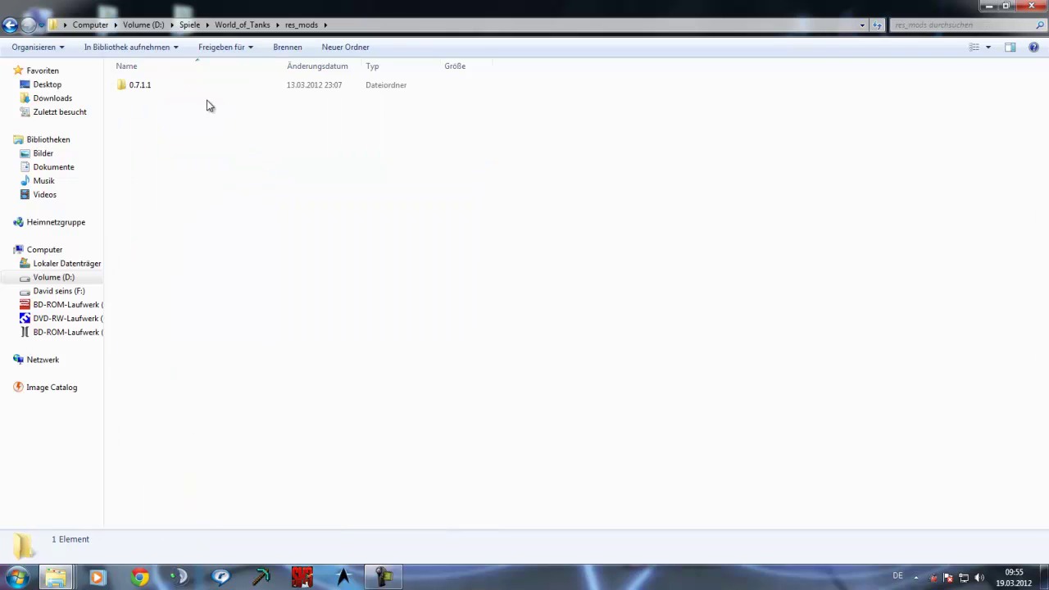
left_click(188, 85)
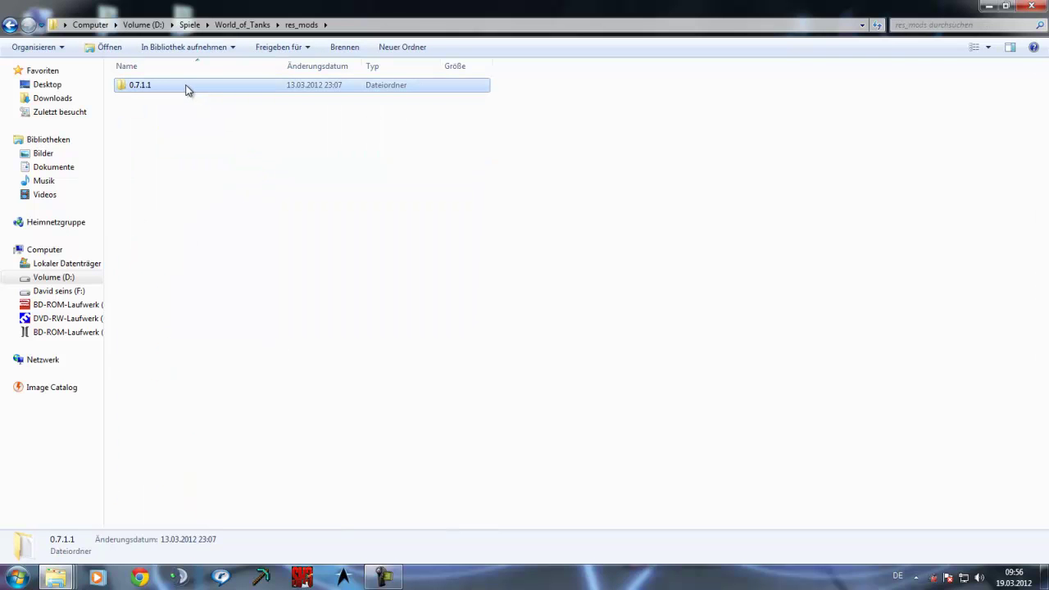
double_click(170, 91)
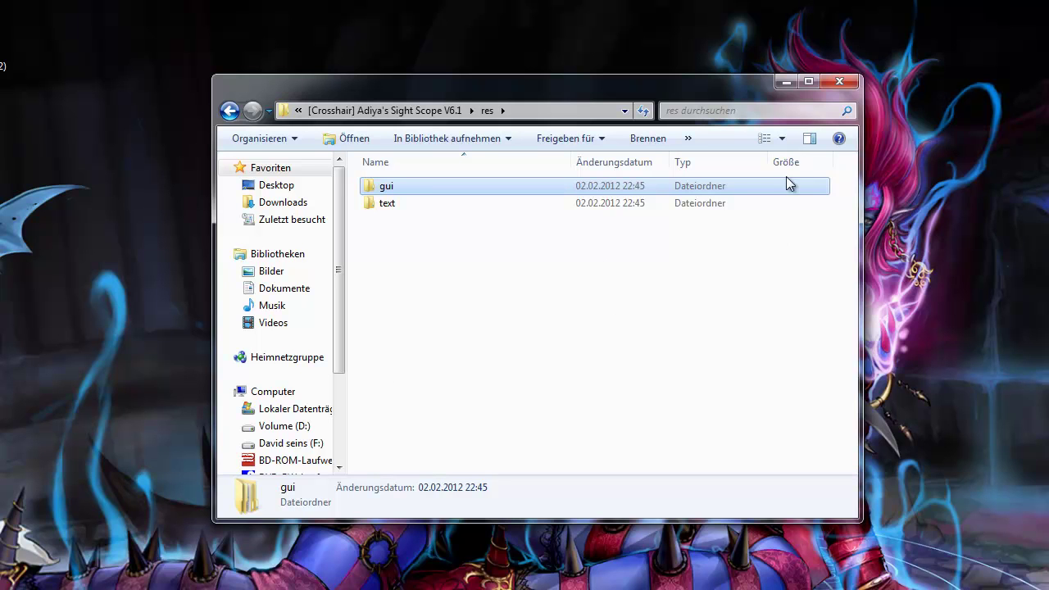
left_click(840, 82)
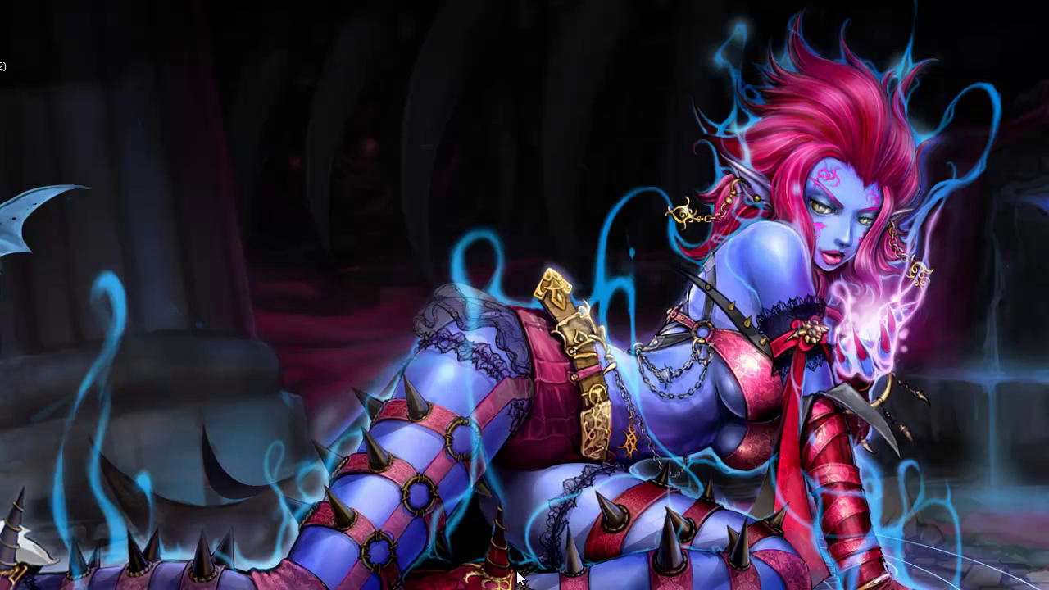